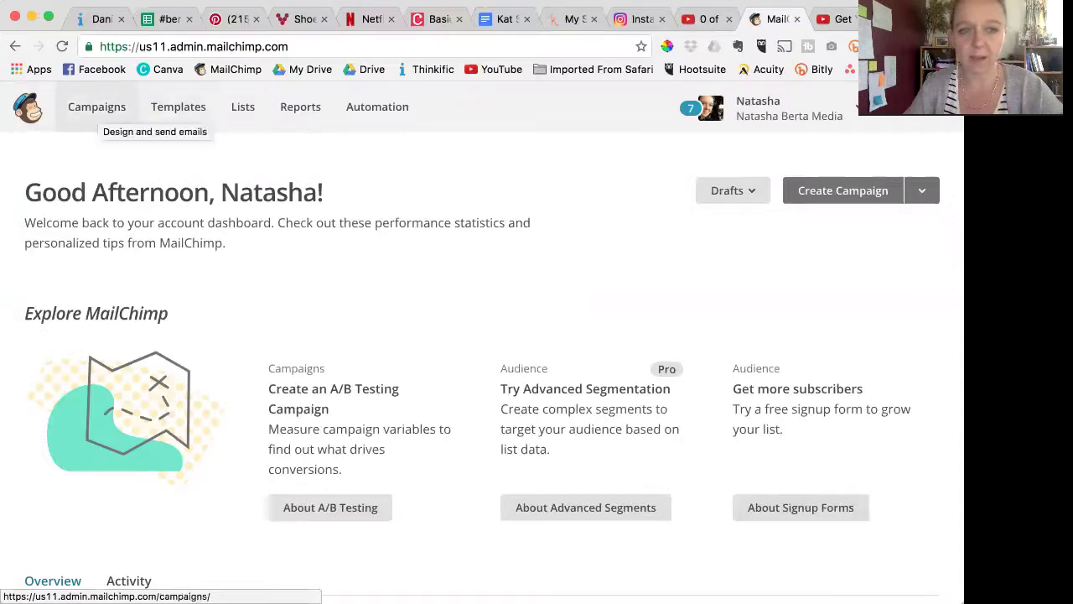
- Replicate the sent 'main list early week' campaign from the Campaigns list
left_click(96, 107)
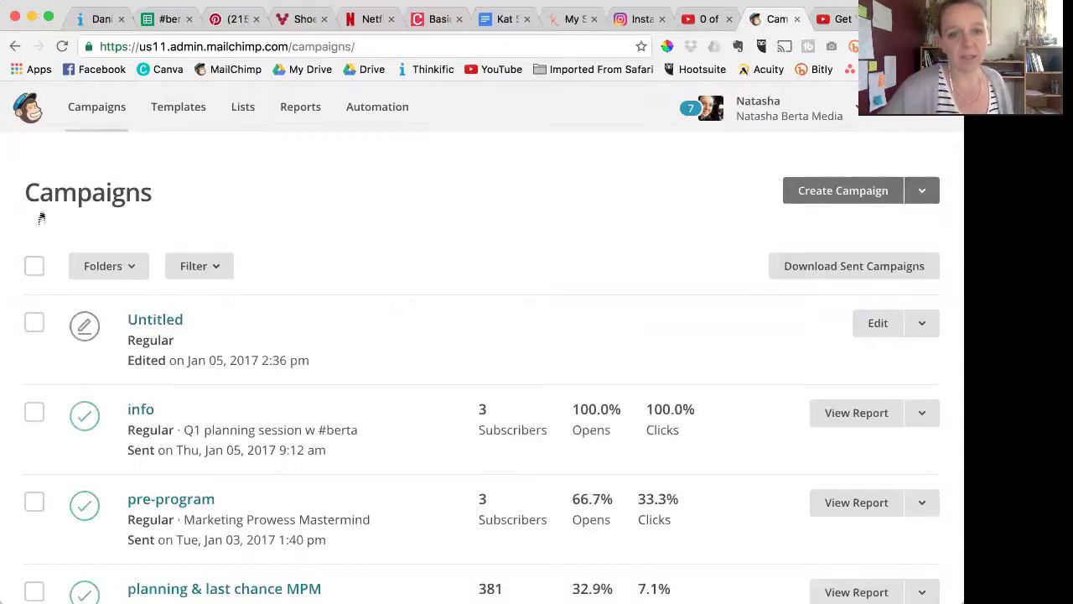
scroll(282, 443, "down", 5)
scroll(289, 458, "down", 5)
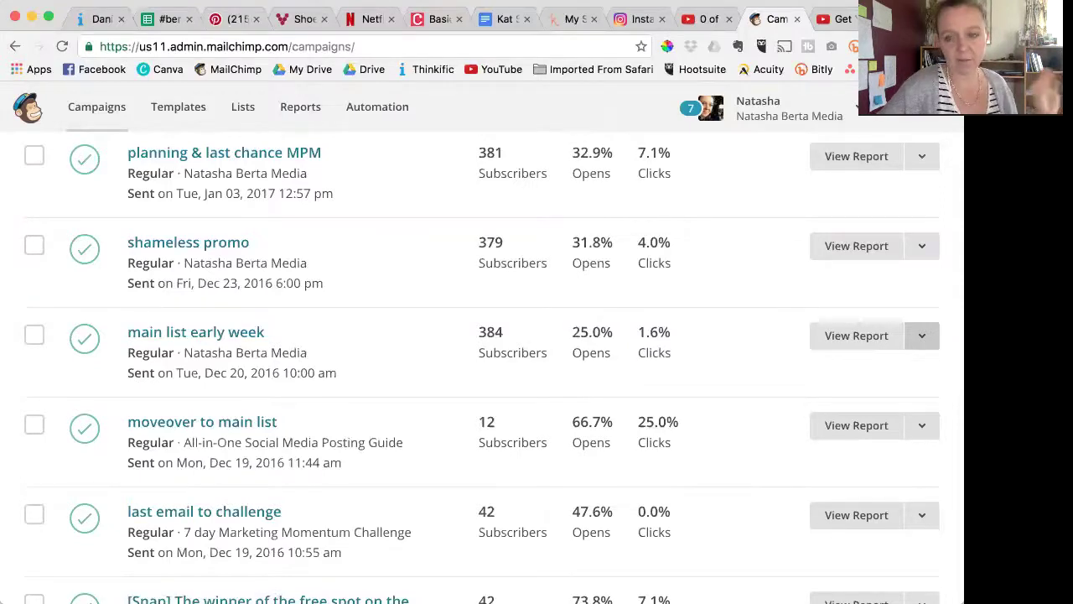
left_click(921, 335)
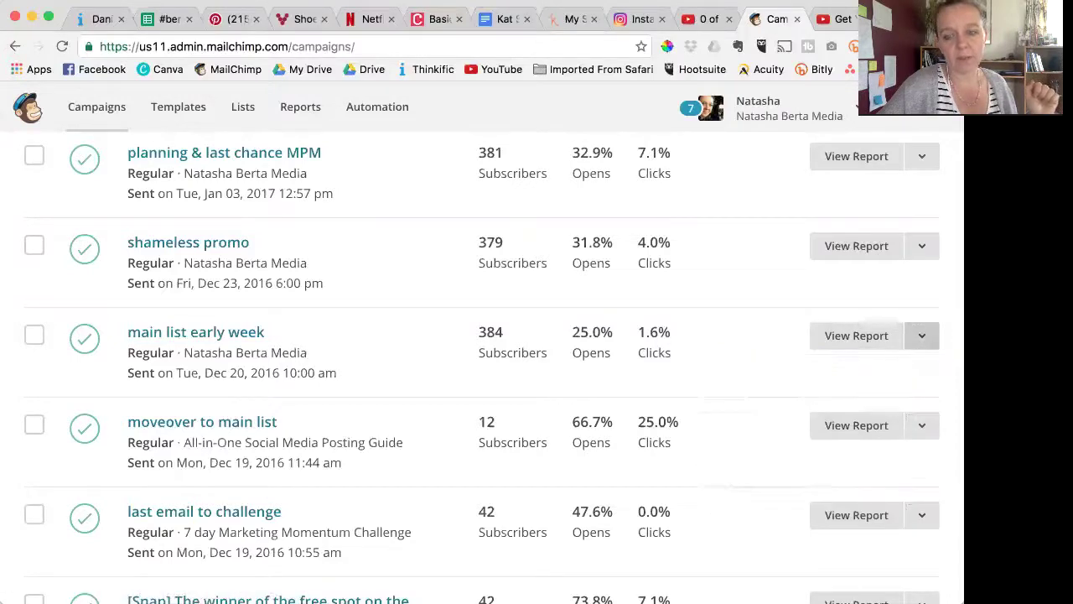
left_click(921, 336)
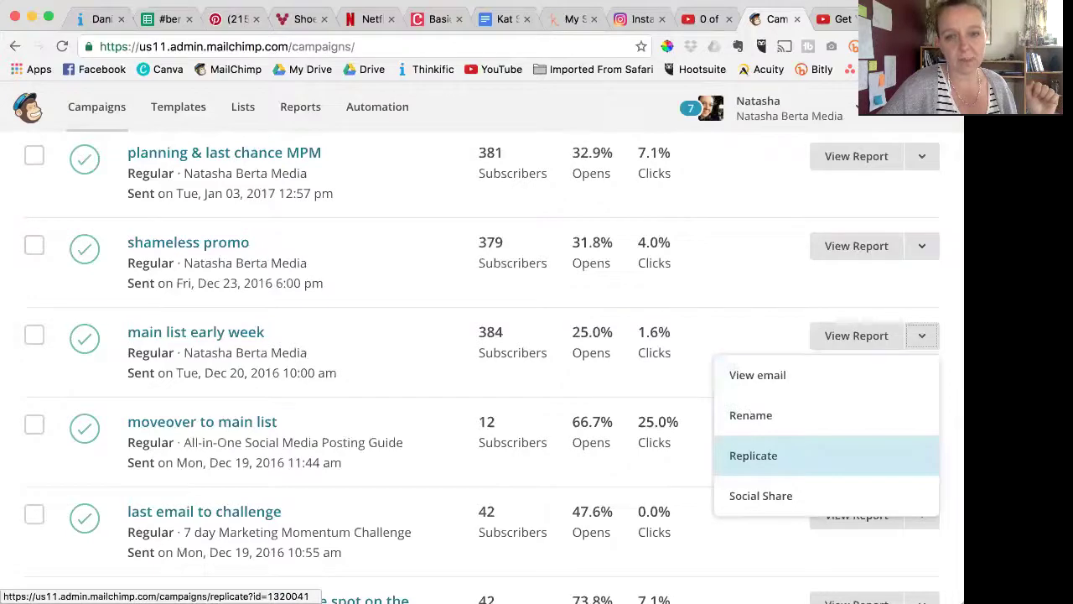
left_click(753, 455)
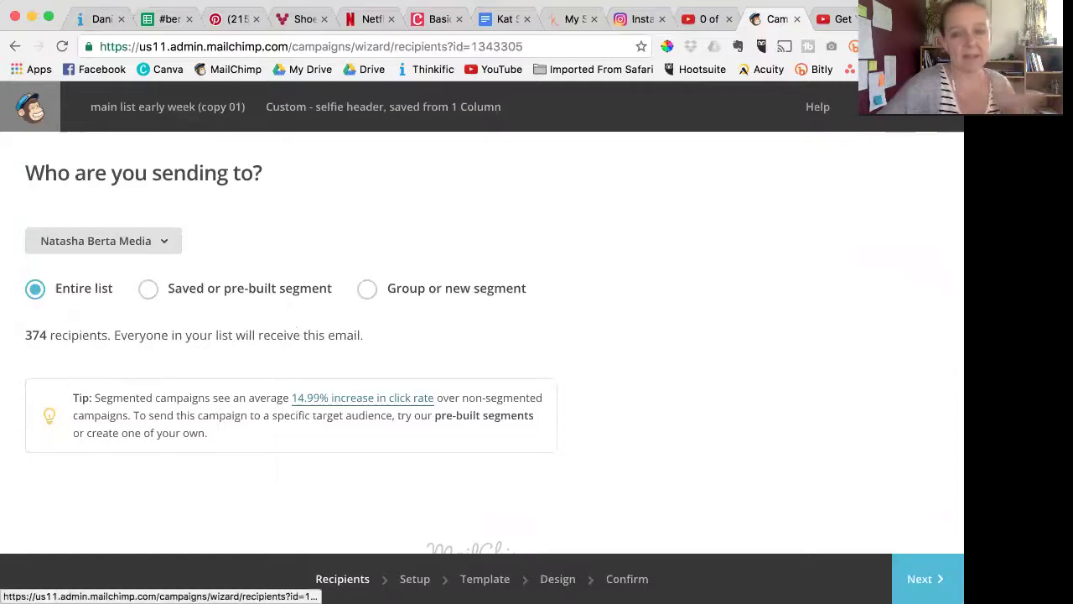
- Keep the copy's name 'main list early week (copy 01)' and subject unchanged, continuing to Design
left_click(922, 579)
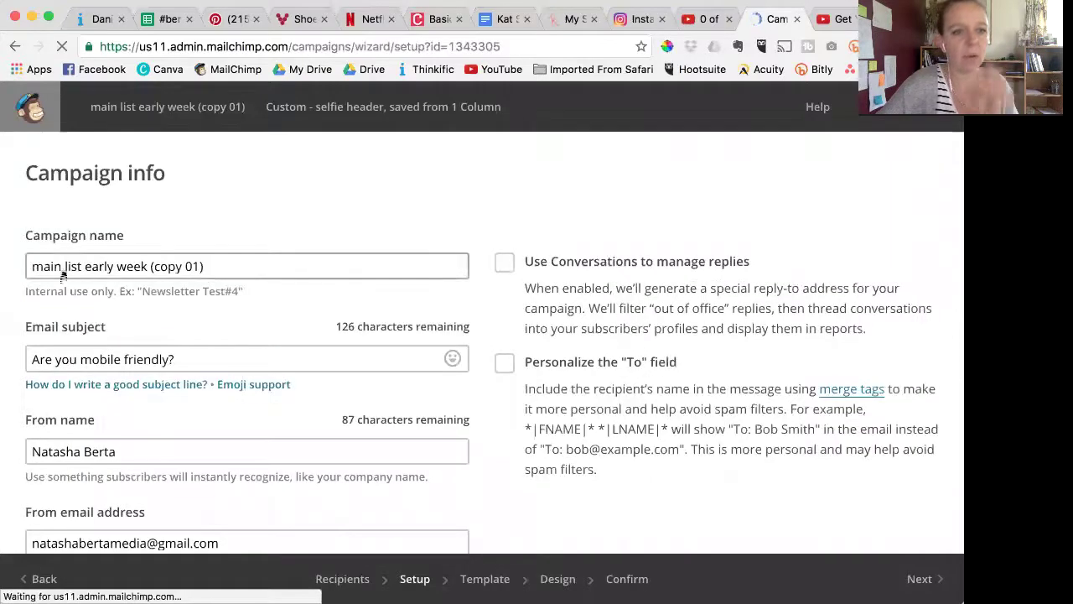
left_click(220, 352)
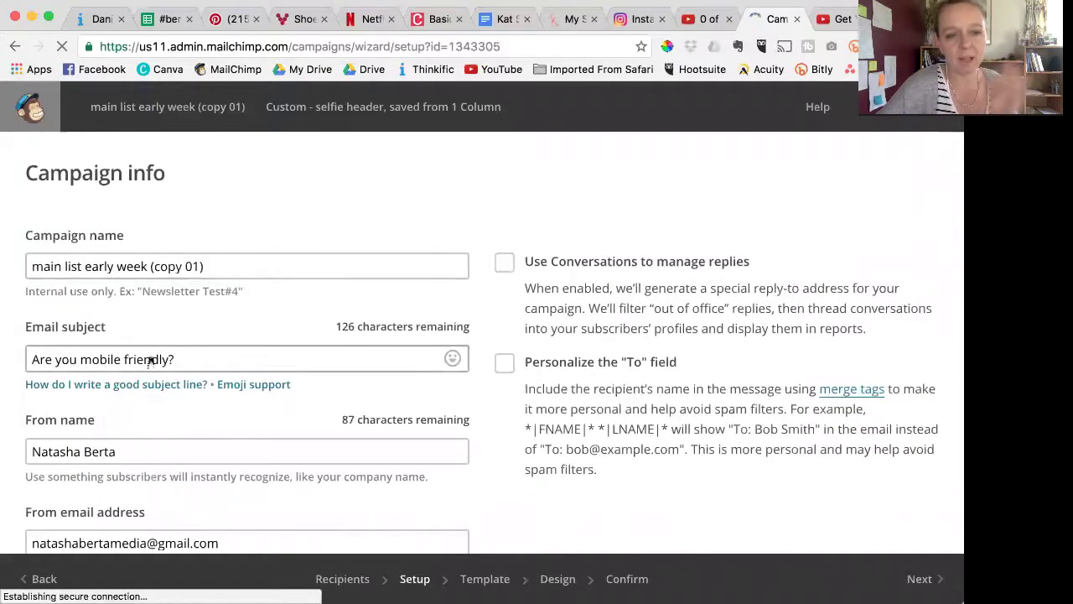
left_click(139, 266)
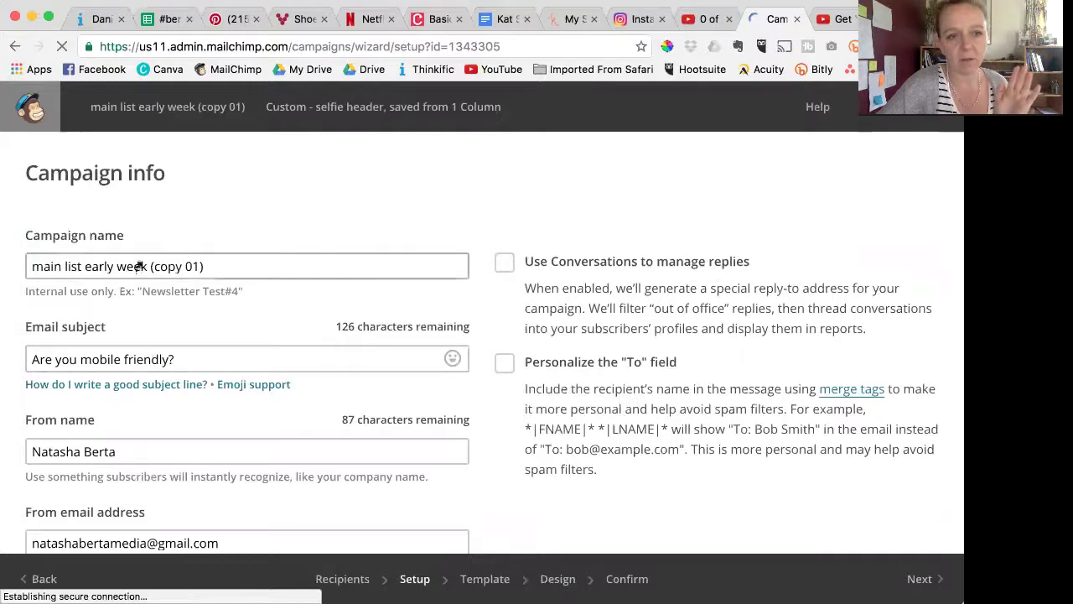
triple_click(139, 266)
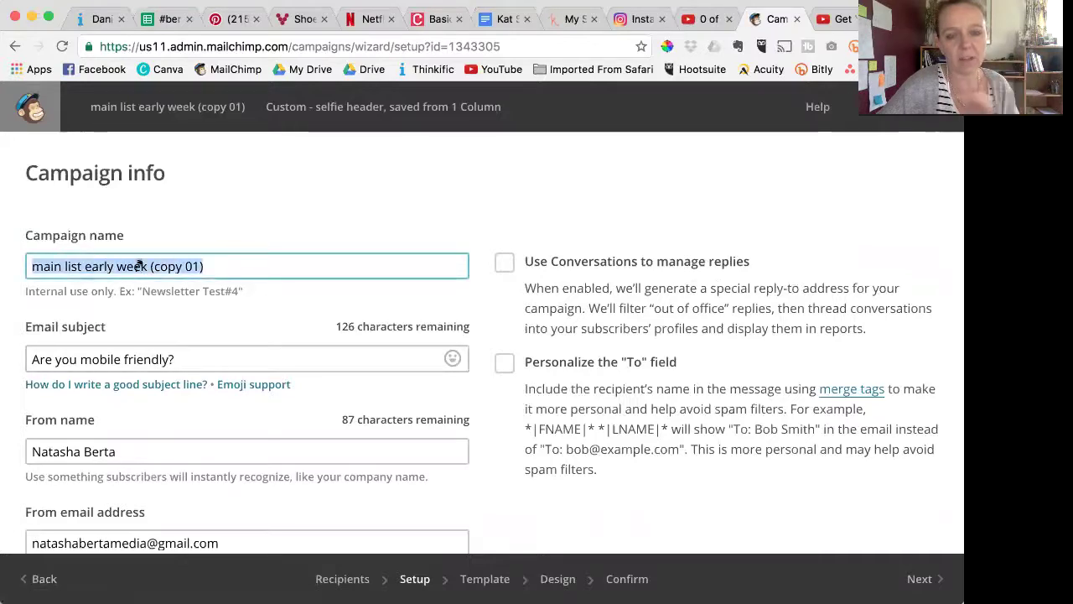
left_click(225, 265)
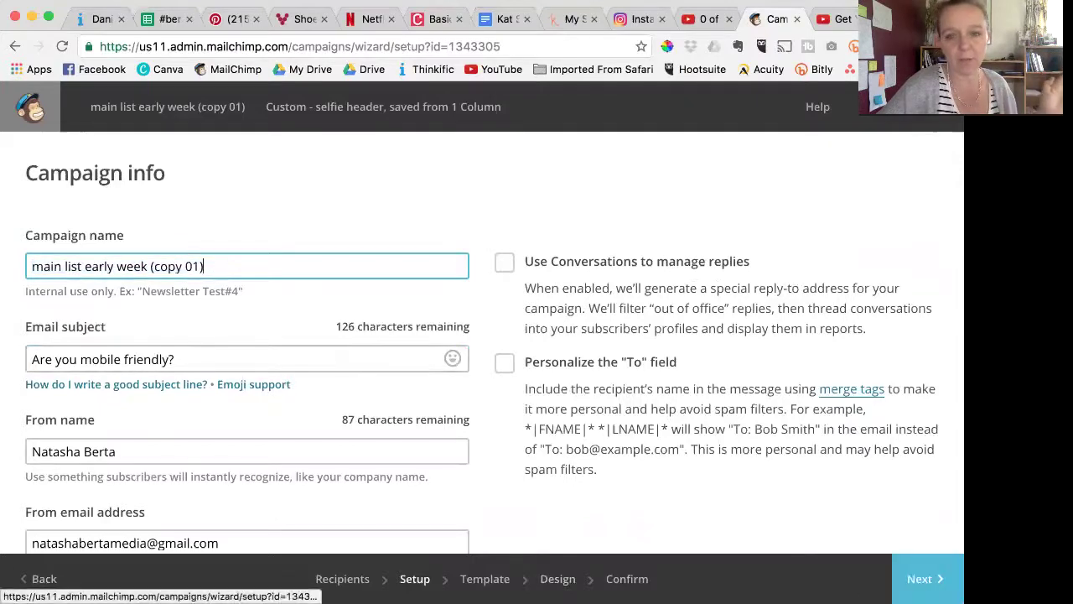
left_click(922, 578)
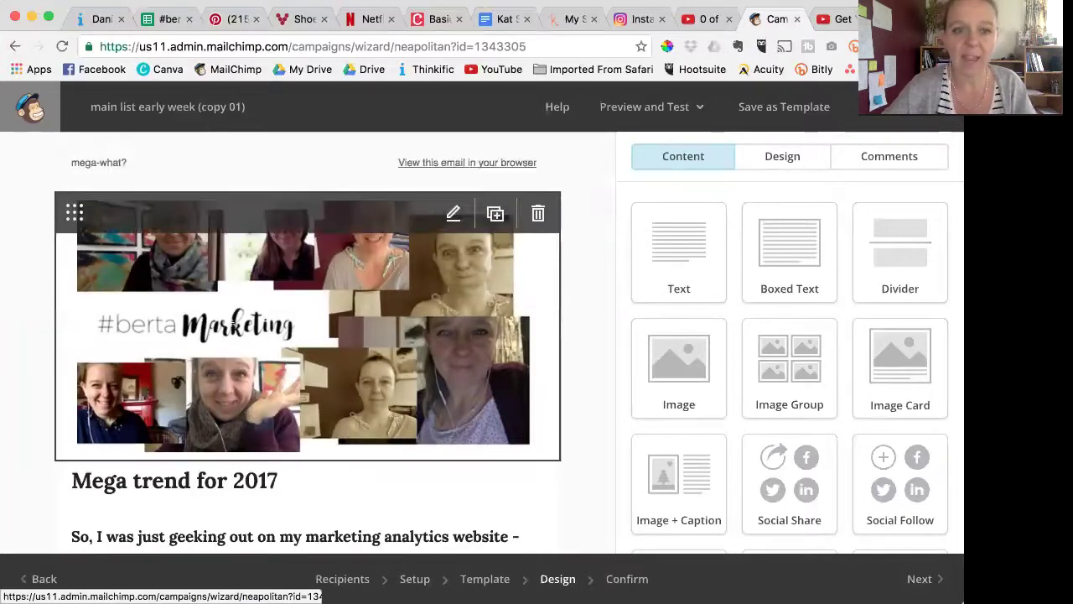
- Scroll the copied email preview down past the mobile tips to the social follow icons
scroll(587, 402, "down", 5)
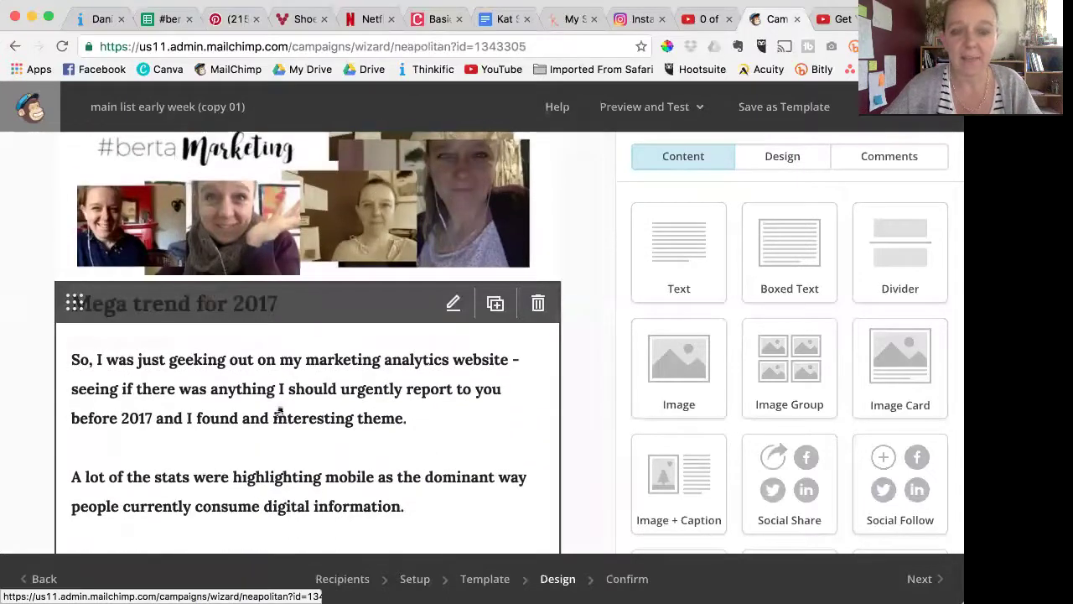
scroll(279, 412, "down", 10)
scroll(279, 412, "down", 10)
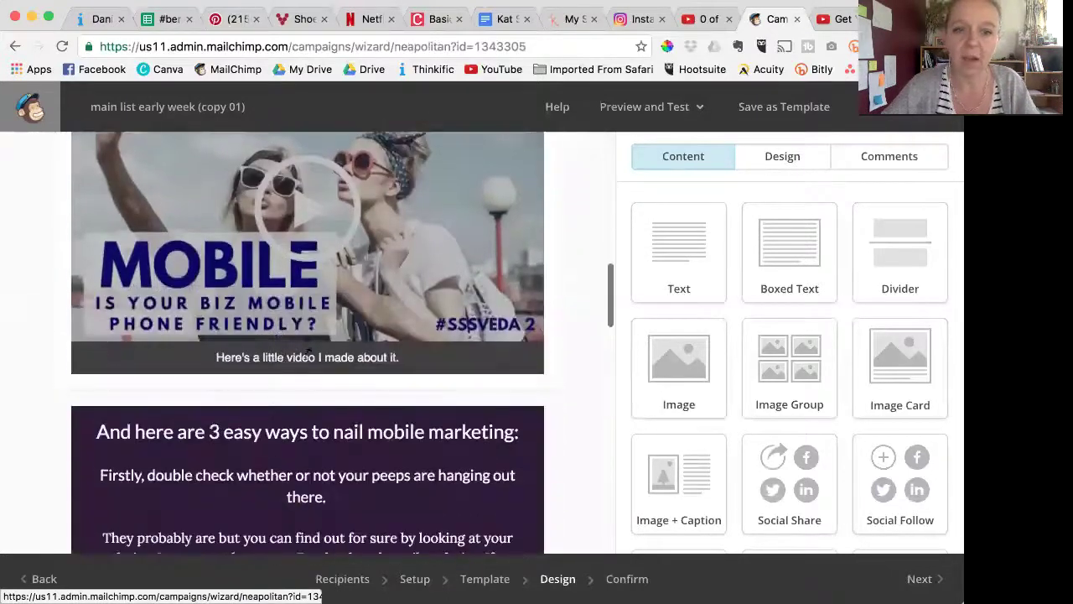
scroll(362, 444, "down", 2)
scroll(362, 445, "down", 10)
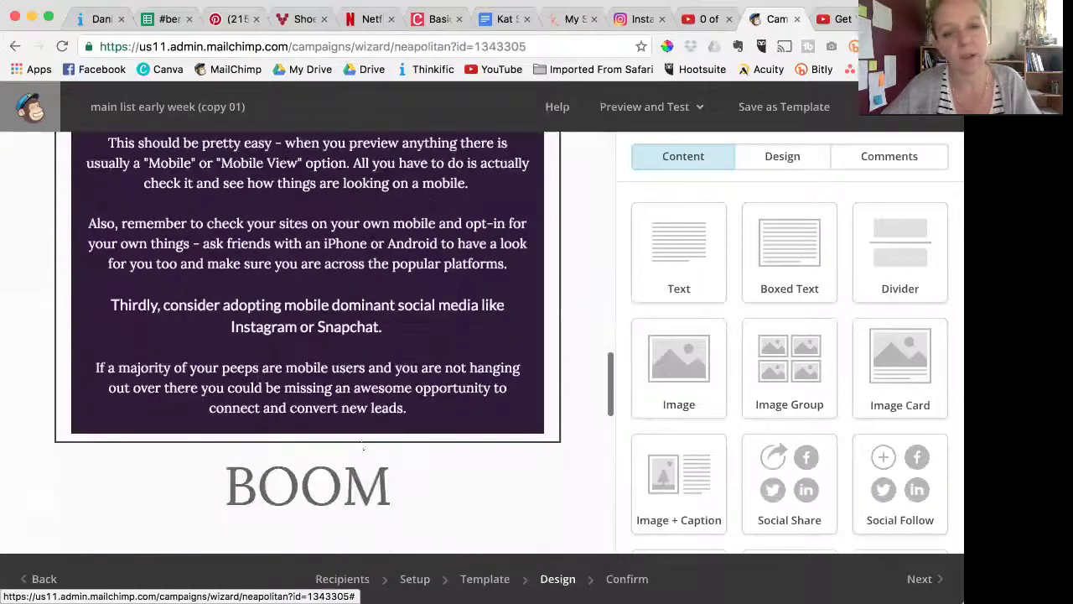
scroll(339, 492, "down", 12)
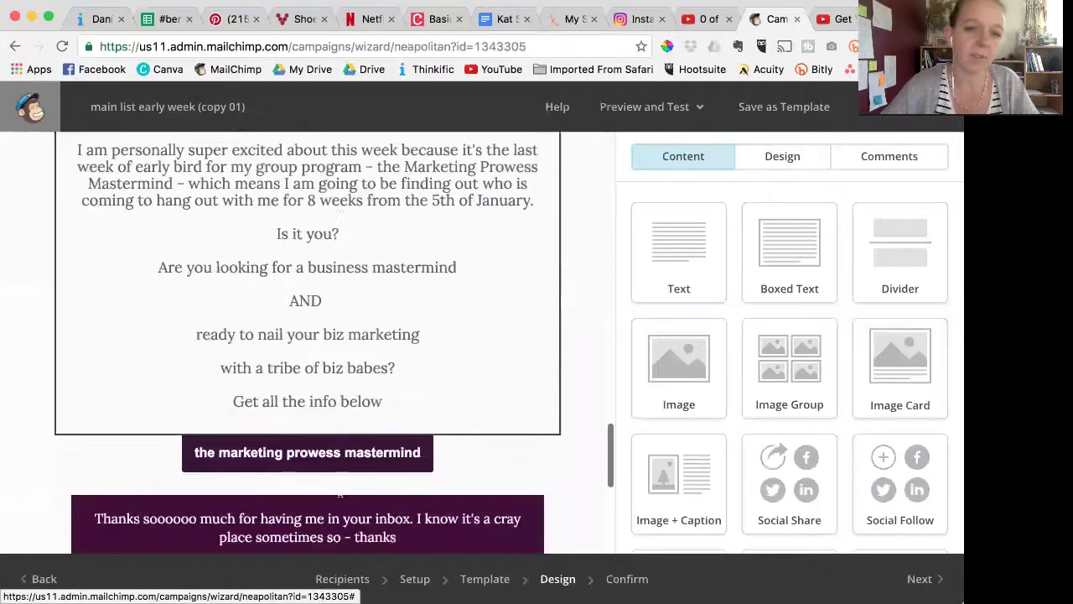
scroll(336, 403, "down", 7)
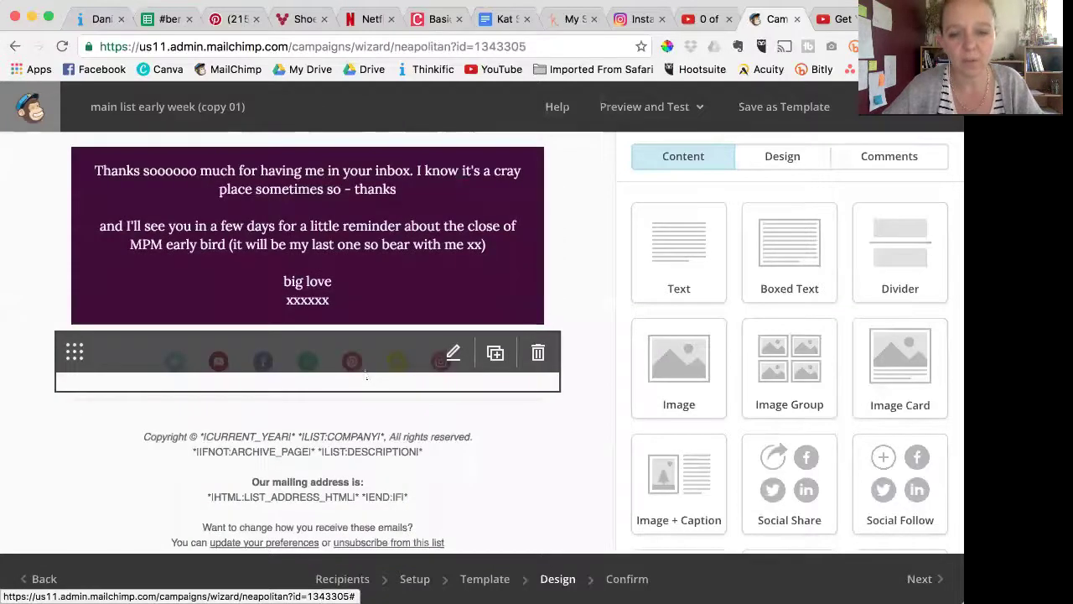
- Add SoundCloud as a new service in the email's Social Follow block
left_click(367, 377)
scroll(811, 415, "down", 4)
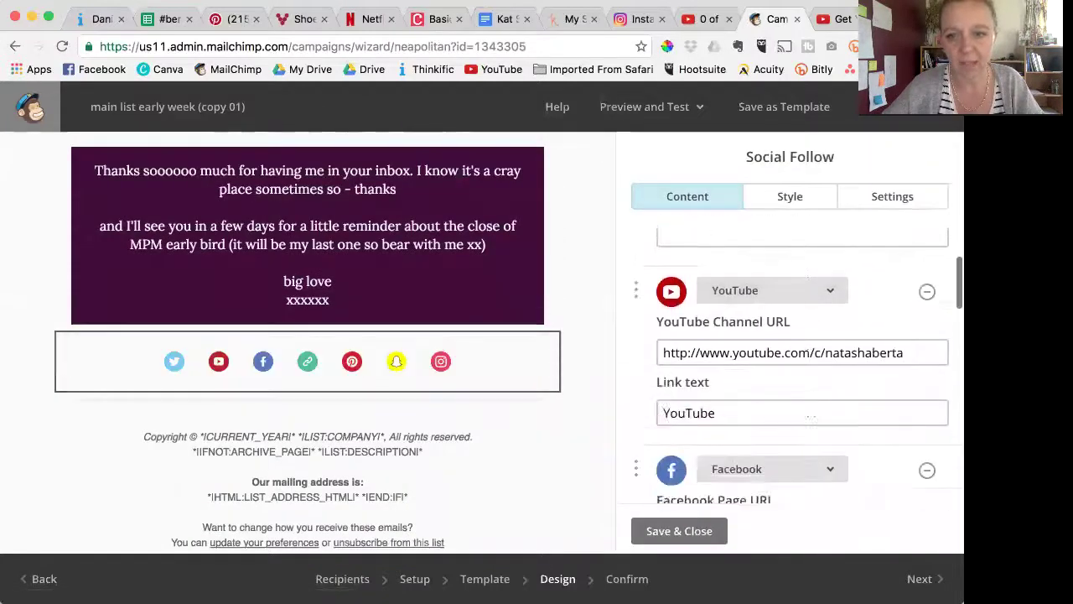
scroll(809, 414, "down", 10)
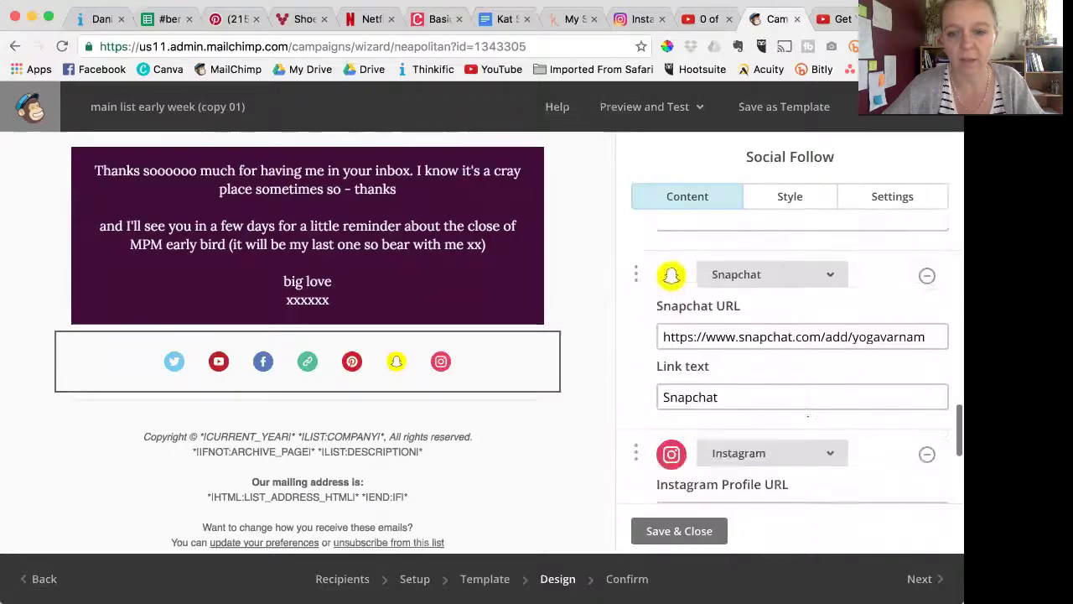
scroll(808, 414, "down", 5)
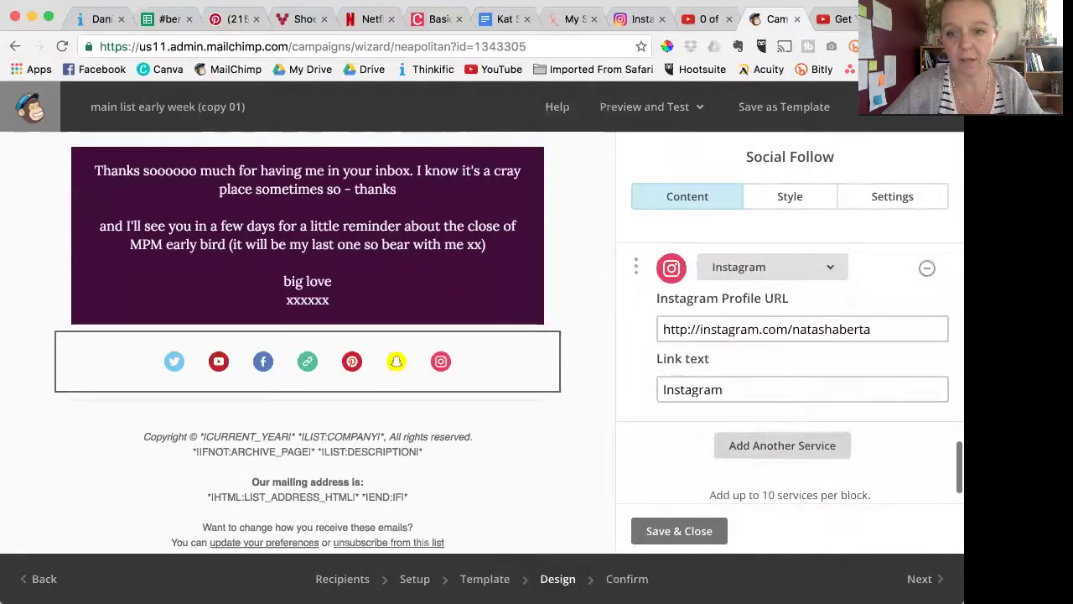
left_click(782, 445)
left_click(781, 445)
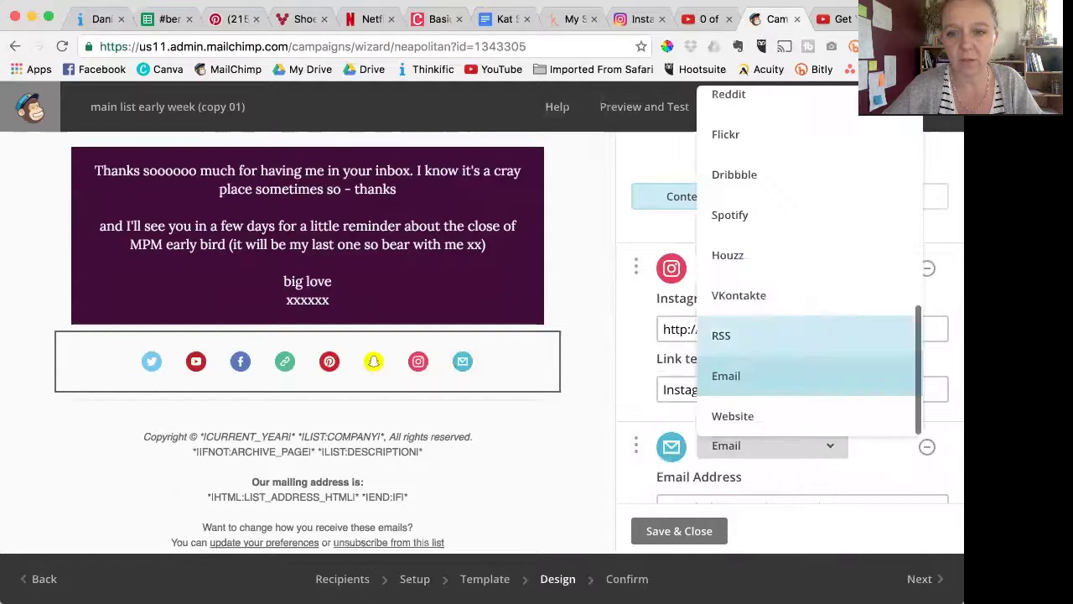
scroll(809, 298, "up", 6)
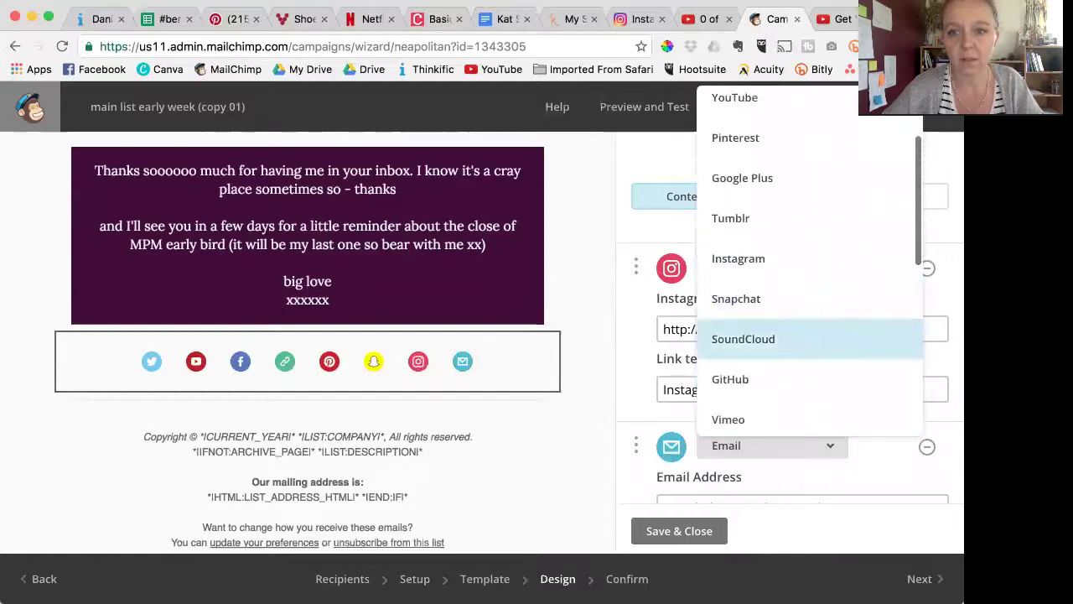
left_click(830, 339)
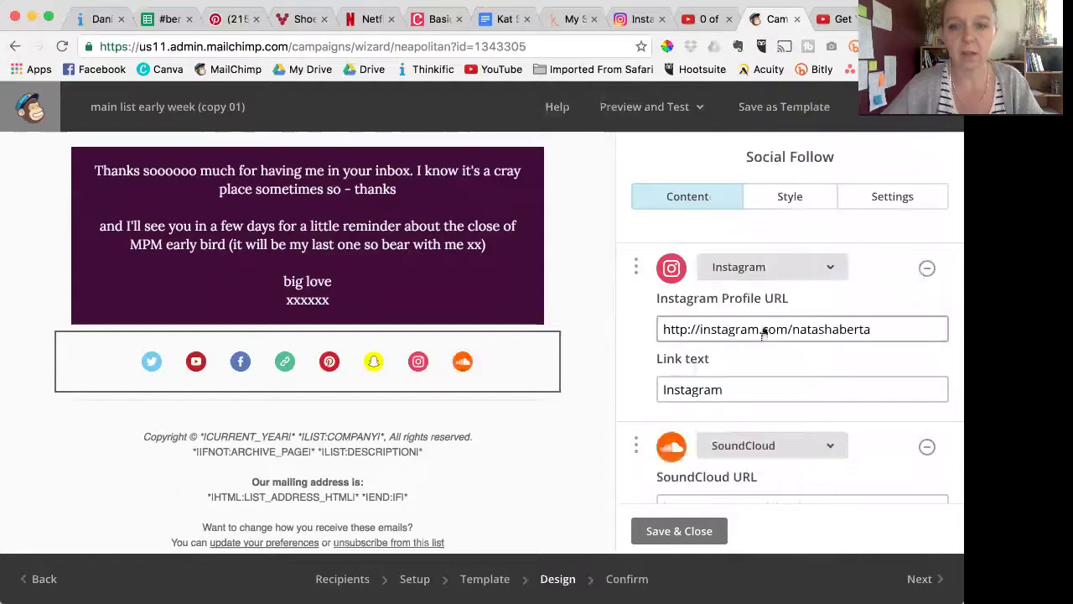
- Enter the author's SoundCloud profile address for the new icon and save the block
scroll(802, 385, "down", 3)
left_click(812, 388)
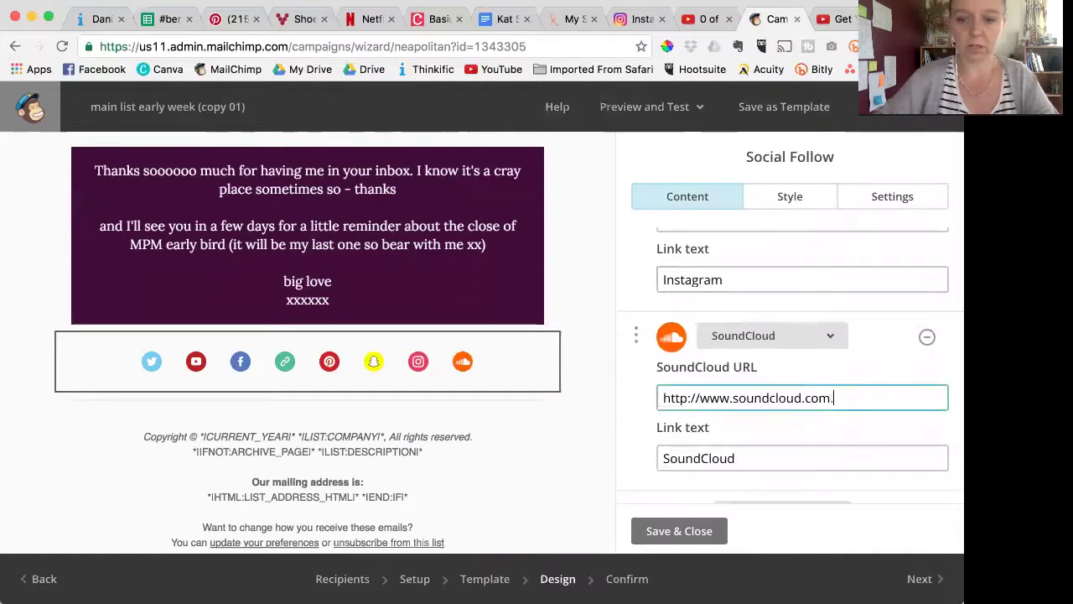
type("/nata")
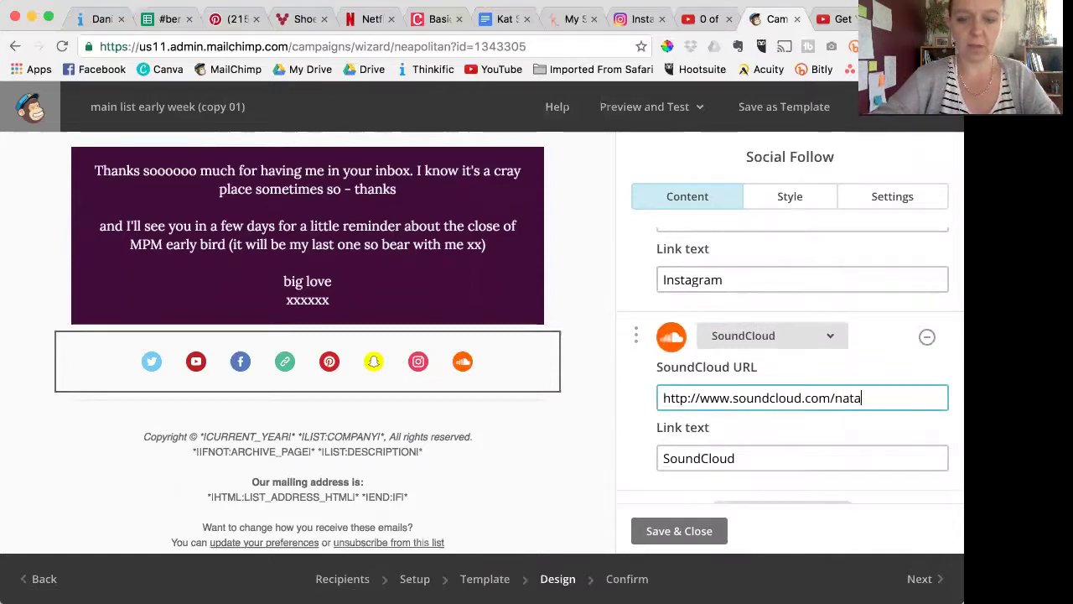
type("sha")
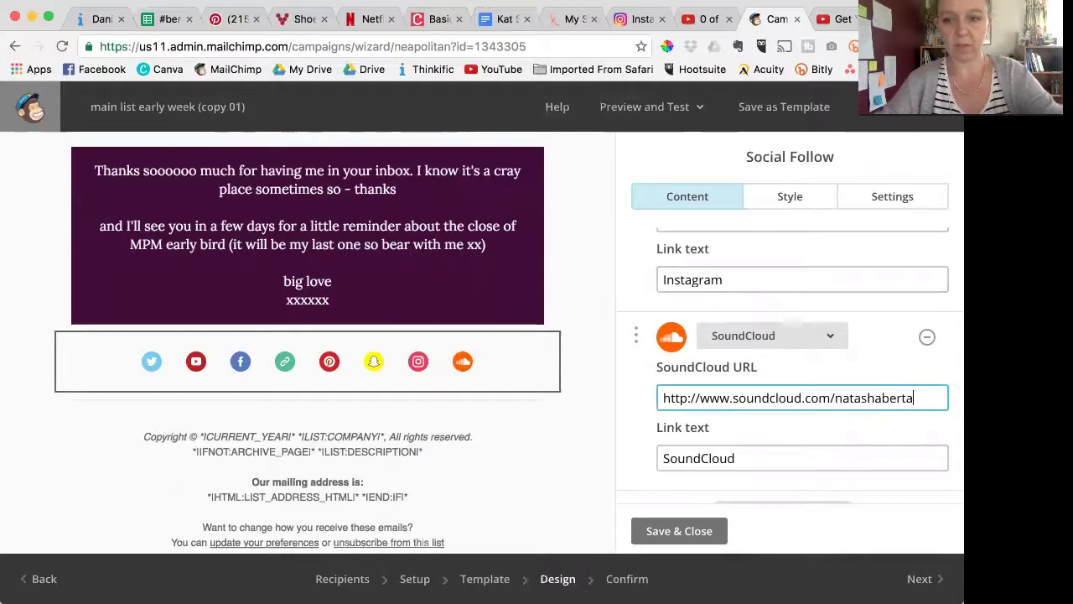
type("berta")
scroll(789, 352, "down", 2)
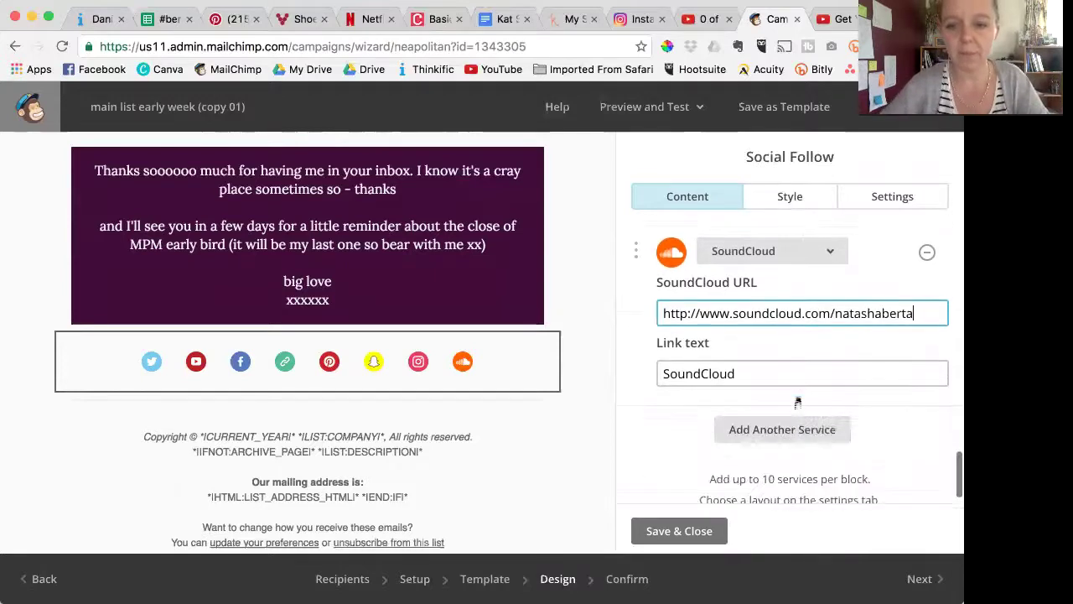
left_click(676, 537)
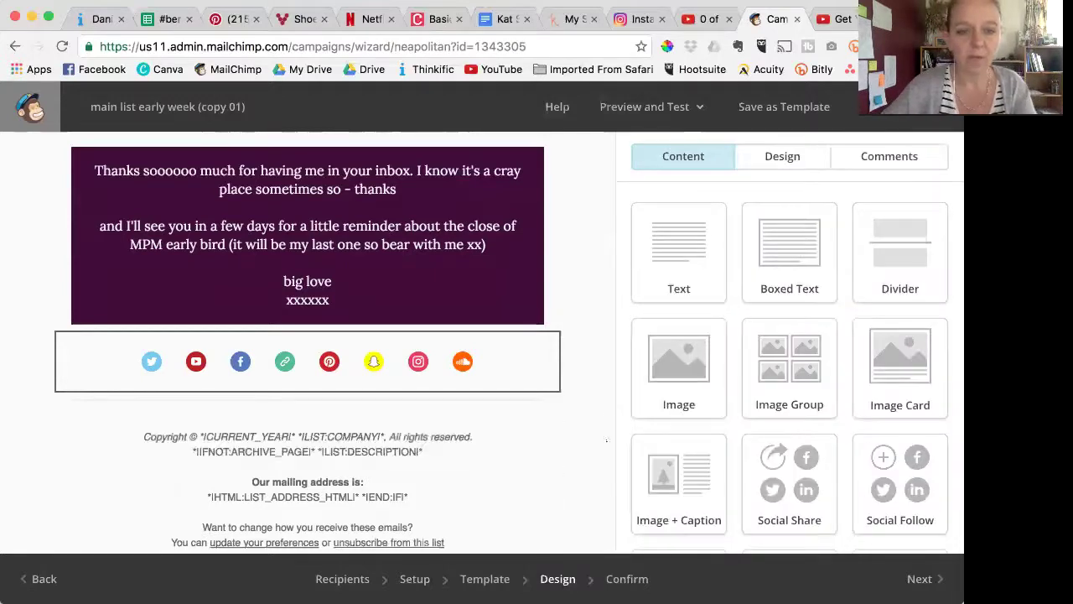
scroll(600, 389, "up", 15)
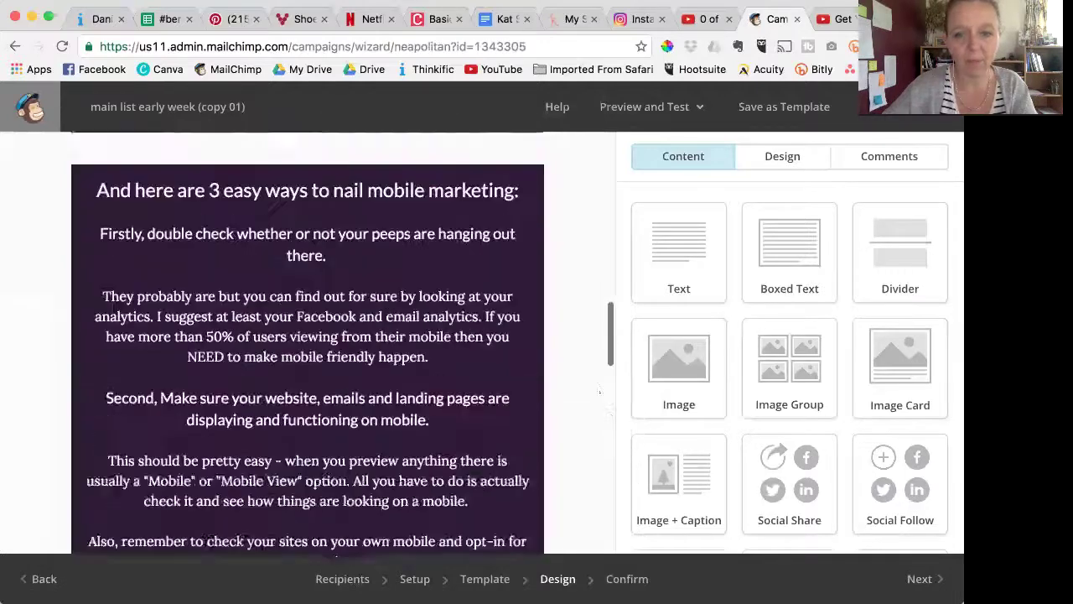
scroll(600, 390, "up", 5)
scroll(599, 390, "down", 10)
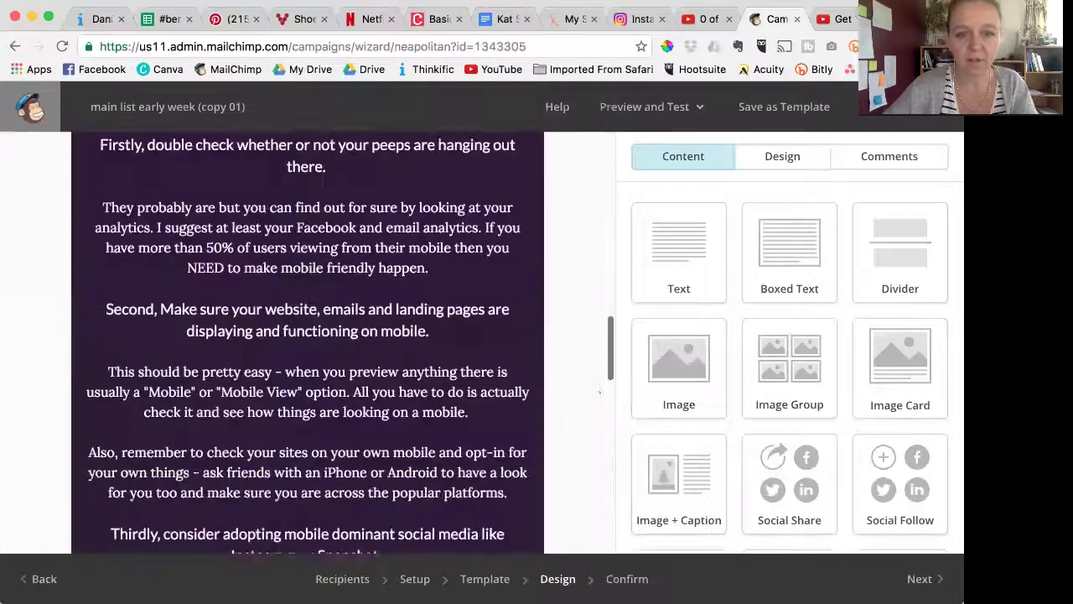
scroll(600, 390, "down", 8)
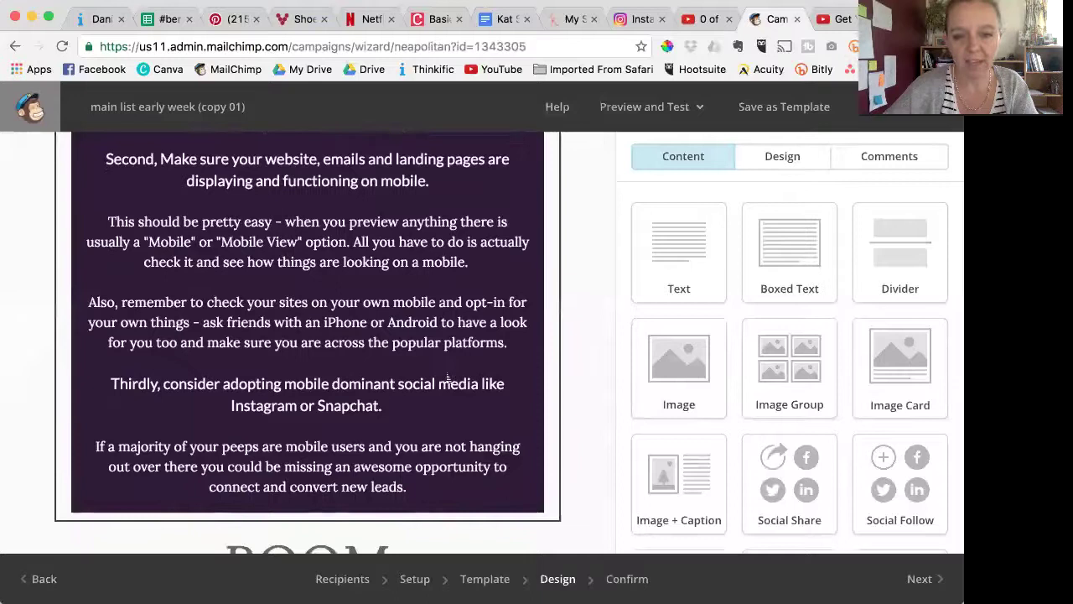
scroll(399, 378, "down", 5)
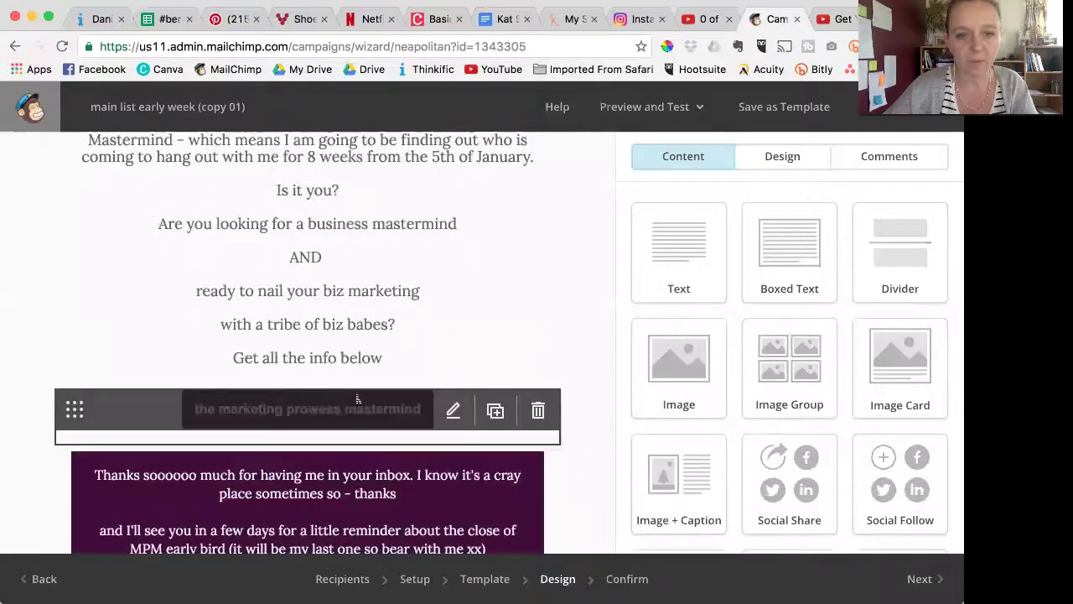
scroll(624, 346, "up", 8)
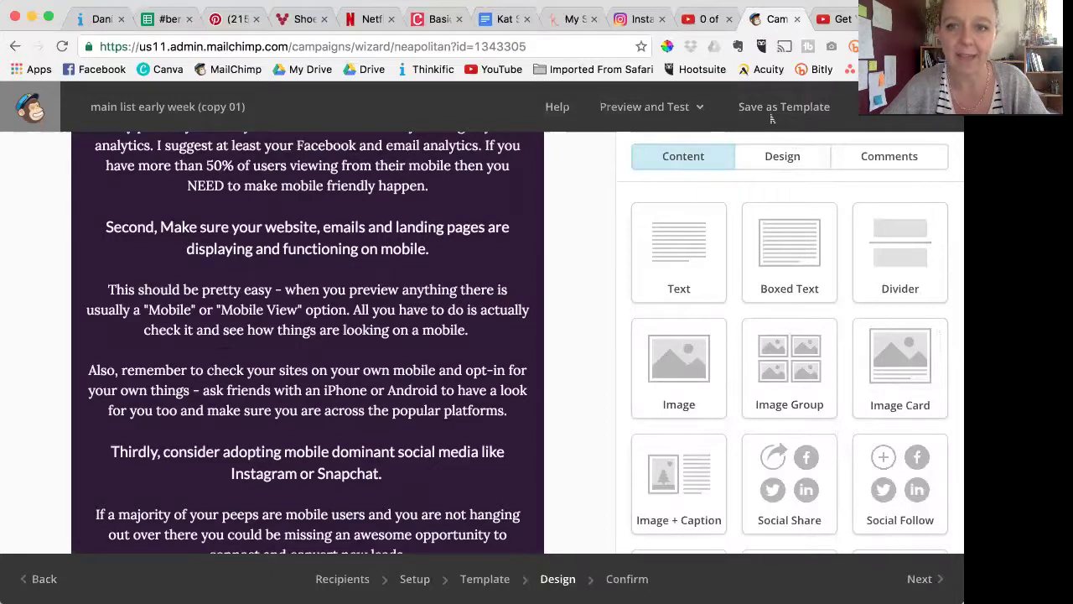
- Save the design as template 'main list selfie header' and return to the campaign editor
left_click(771, 116)
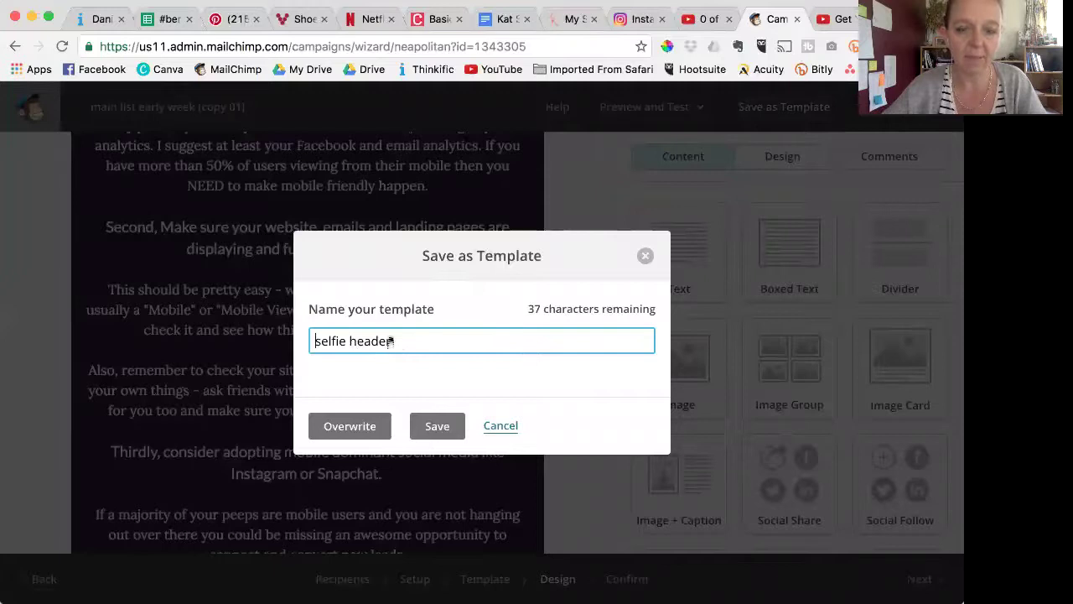
triple_click(390, 340)
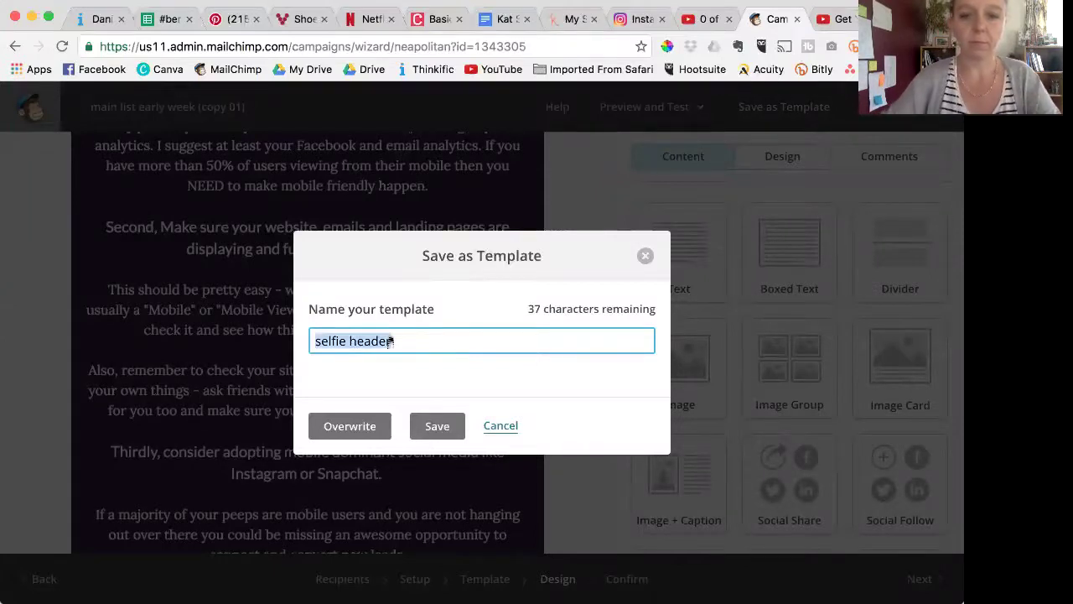
type("main list ")
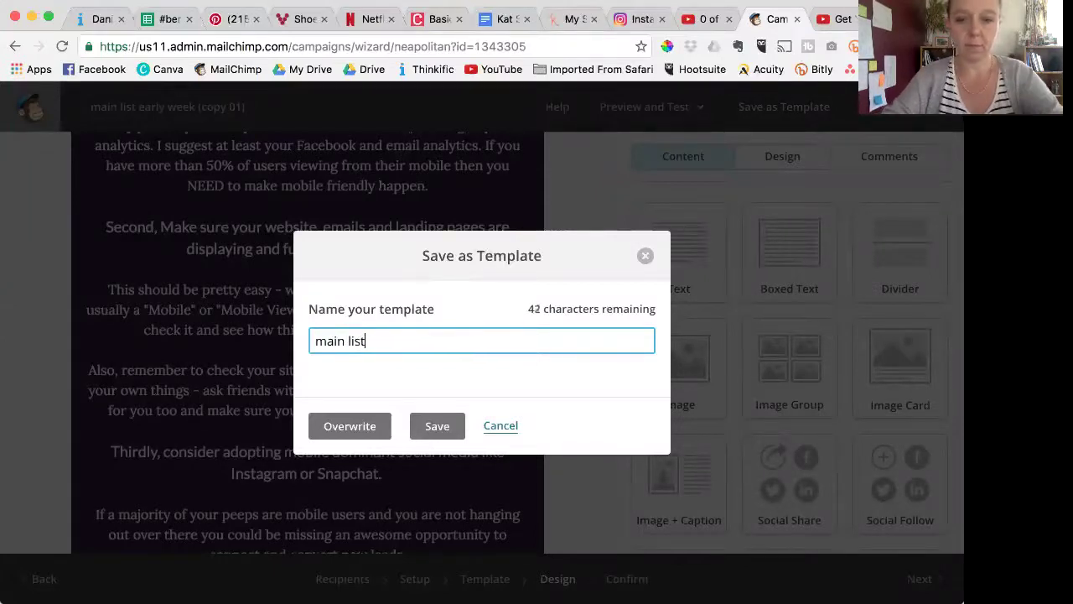
type("selfie header")
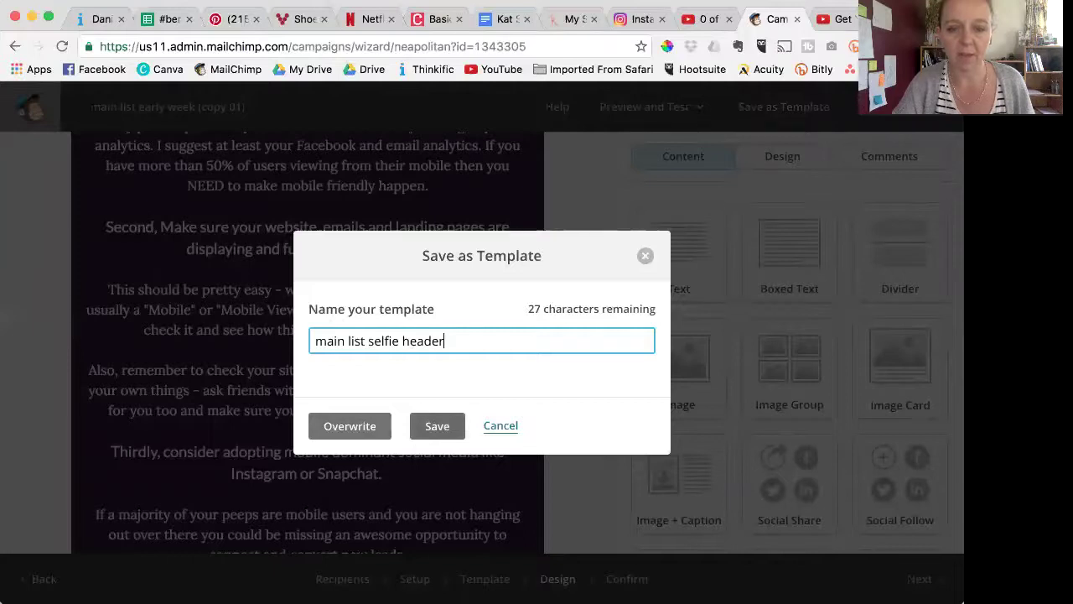
left_click(440, 432)
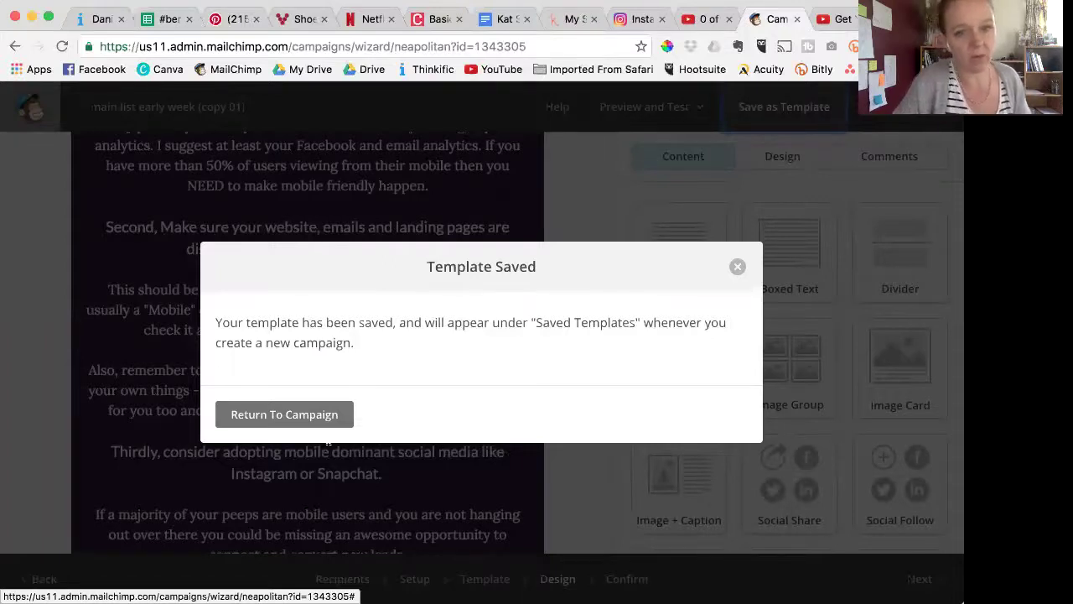
left_click(330, 410)
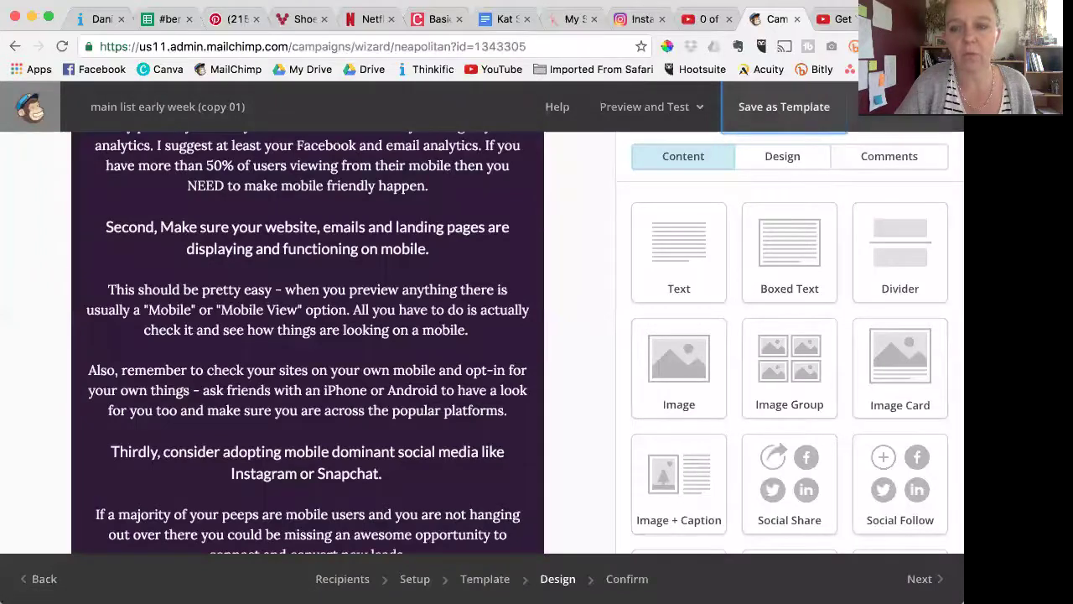
- Delete the 'main list early week (copy 01)' and Untitled drafts, confirming with DELETE
left_click(30, 106)
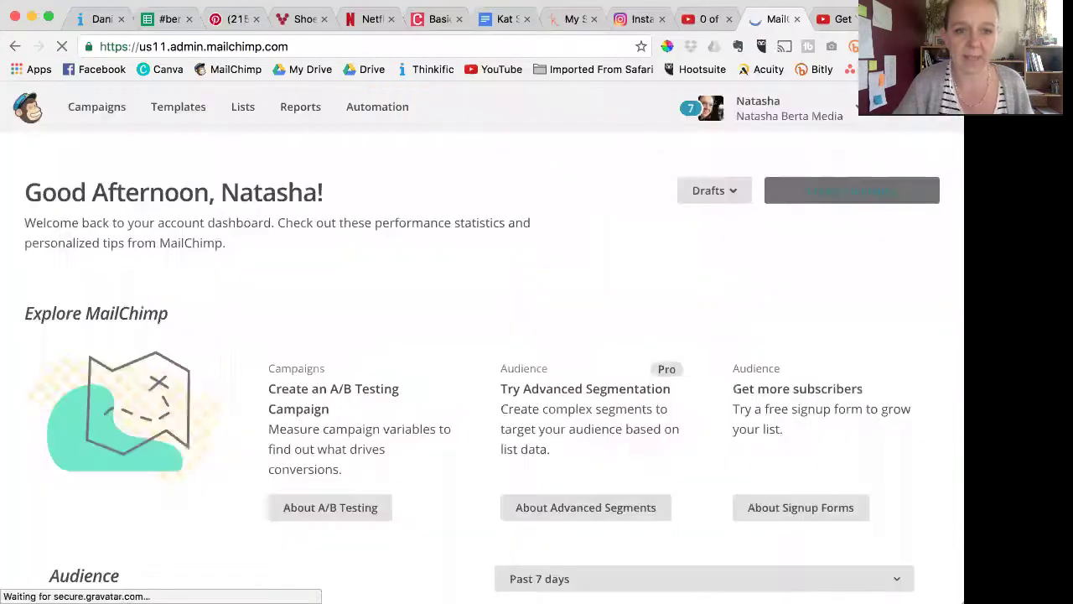
left_click(96, 106)
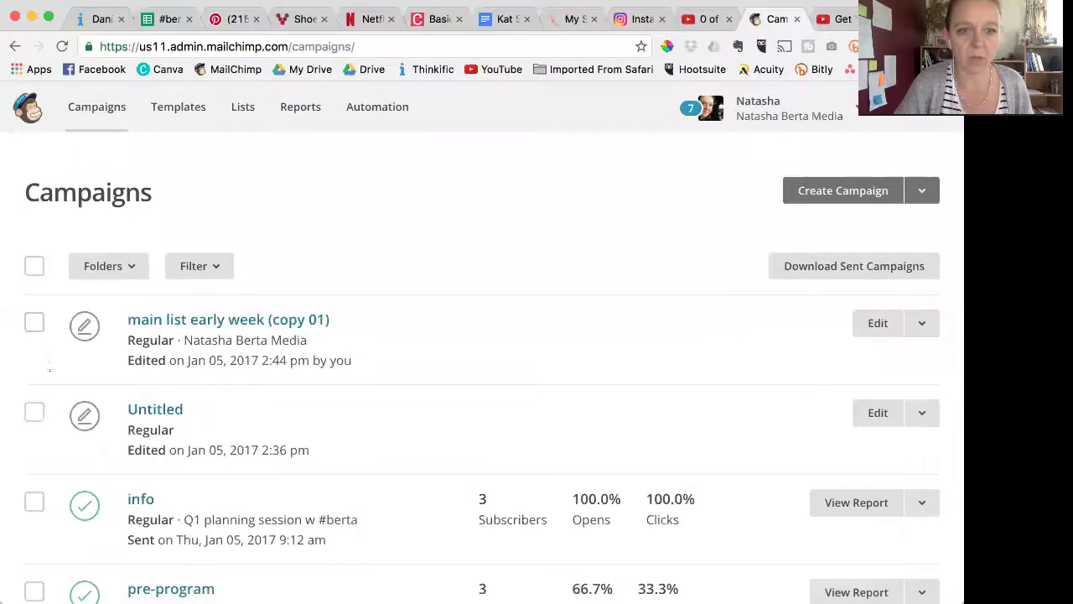
left_click(35, 322)
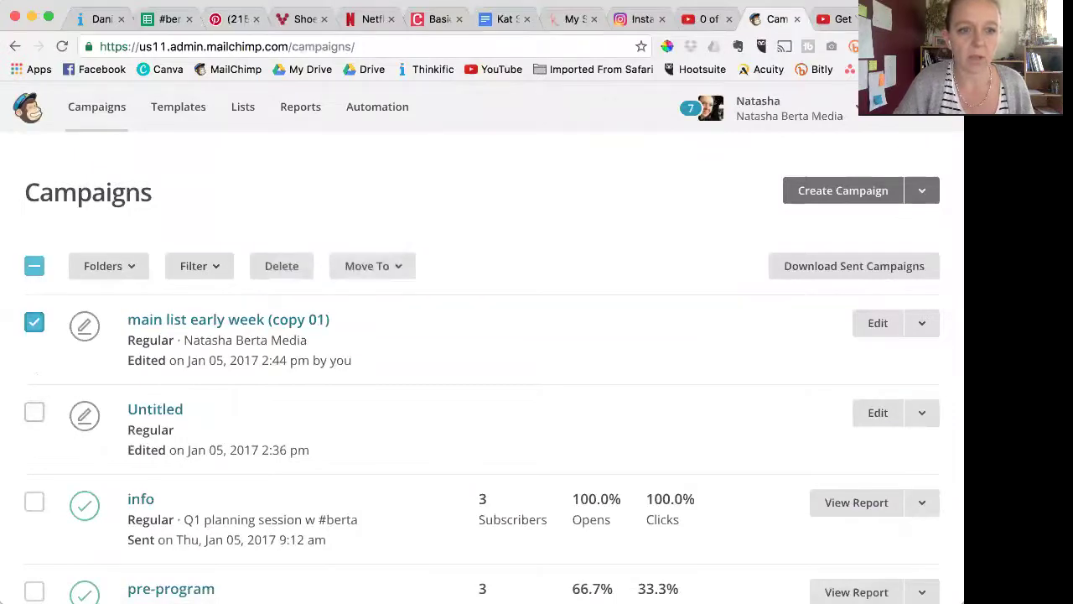
left_click(34, 411)
left_click(283, 266)
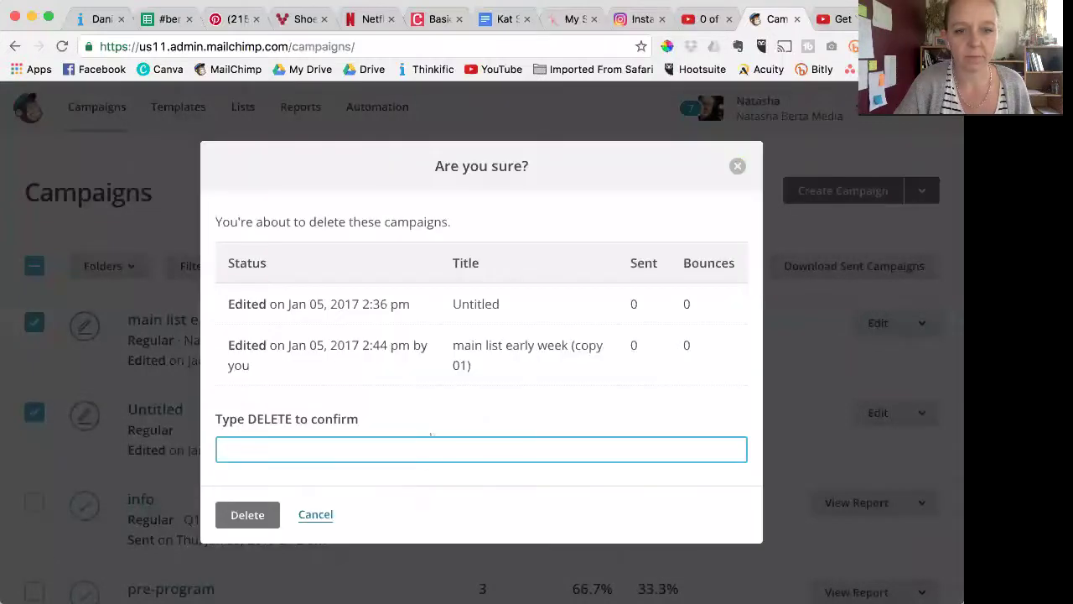
left_click(297, 446)
type("DEL")
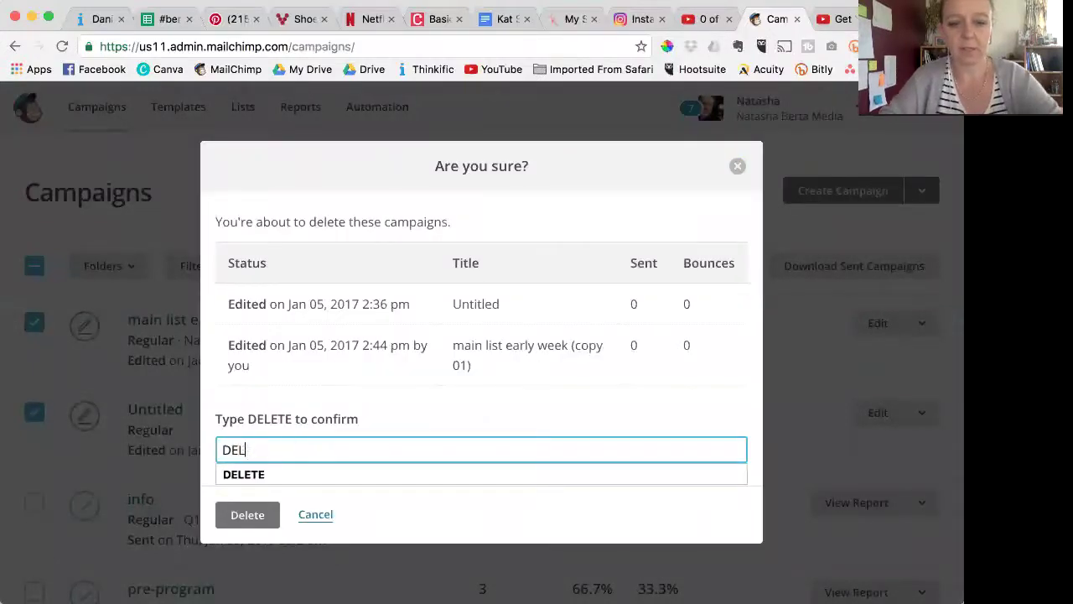
type("ETE")
key("Tab")
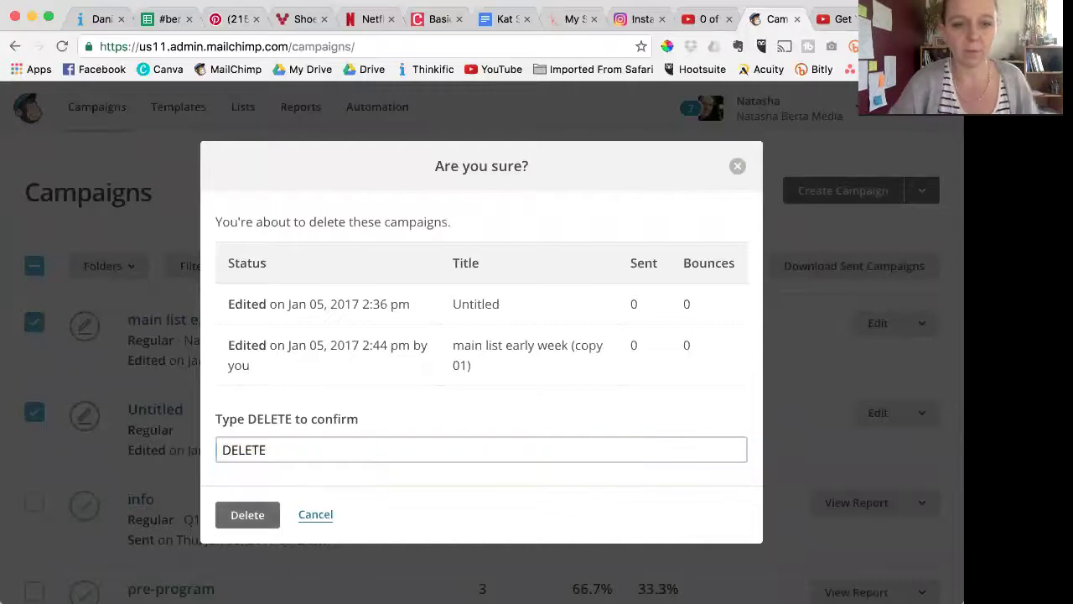
key("Return")
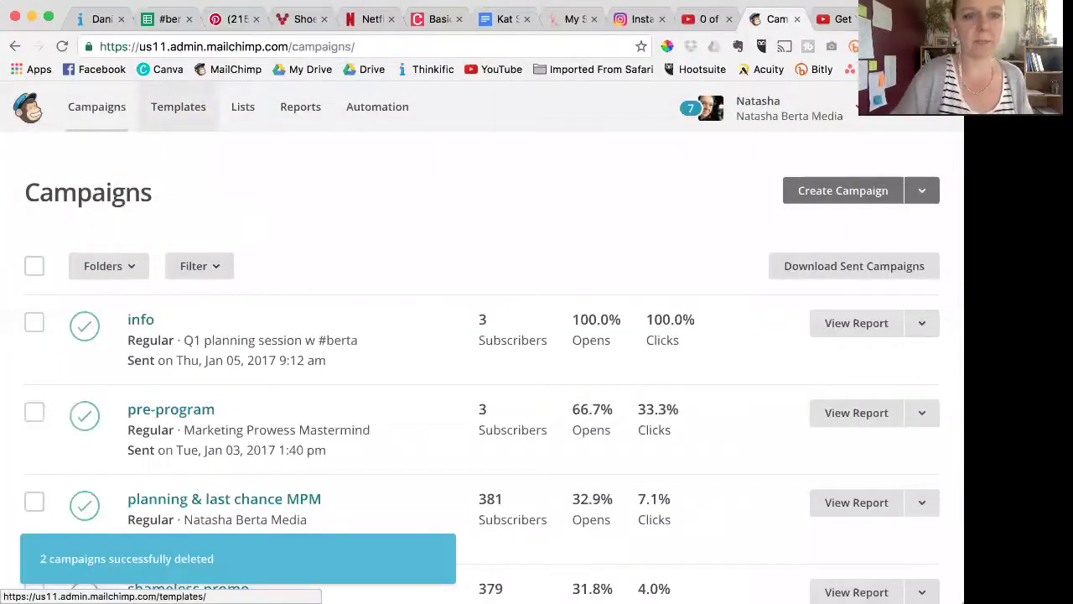
left_click(177, 107)
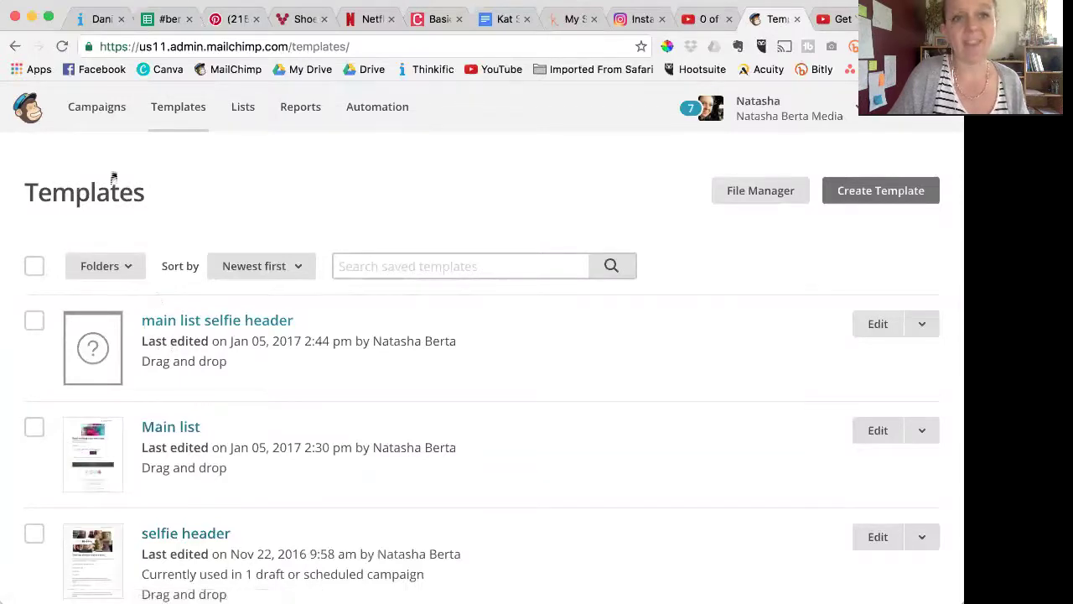
- Create a new regular campaign and bring up its list of available recipient lists
left_click(97, 106)
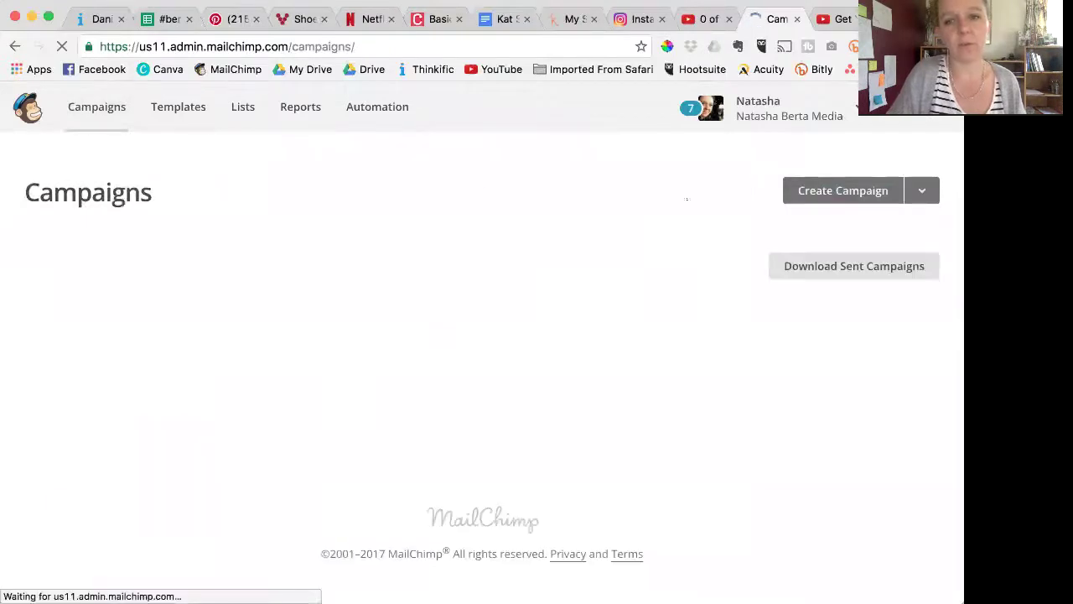
left_click(842, 190)
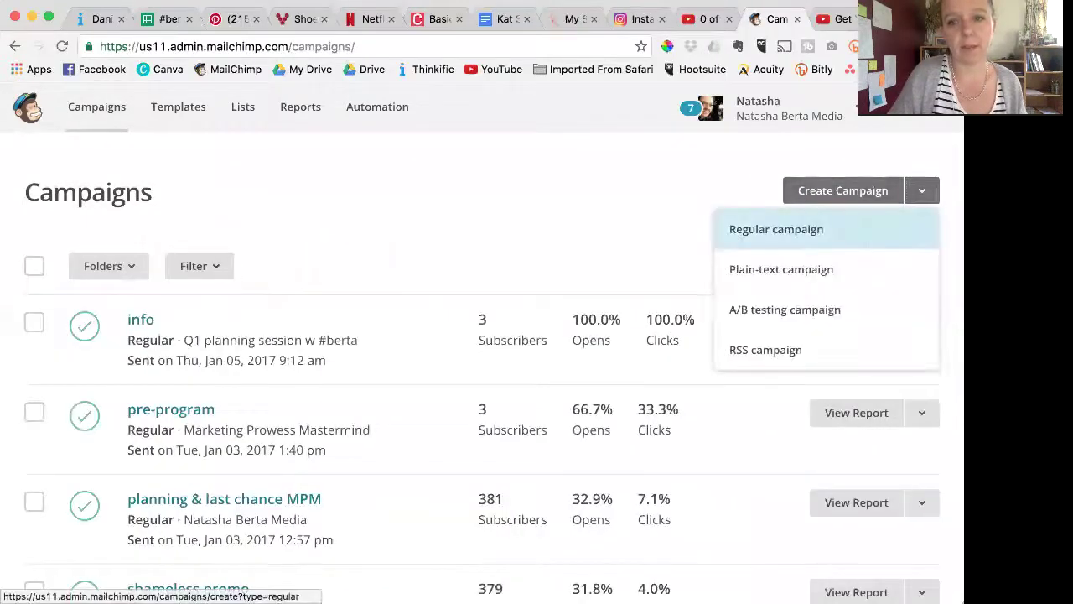
left_click(777, 229)
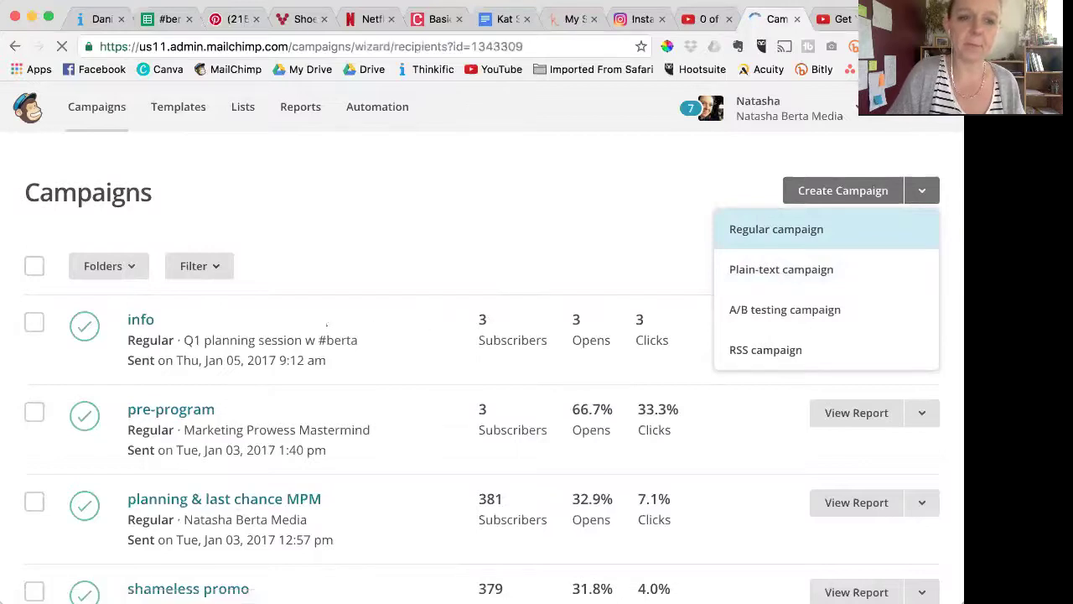
left_click(81, 240)
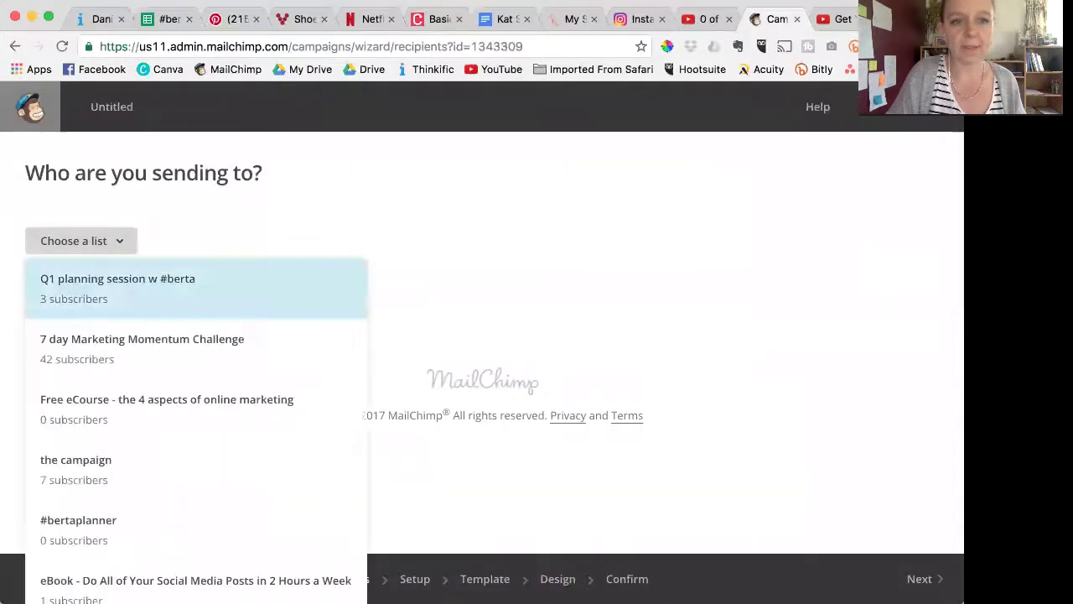
- Target the Q1 planning session w #berta list, with campaign name and subject 'GDG'
left_click(117, 289)
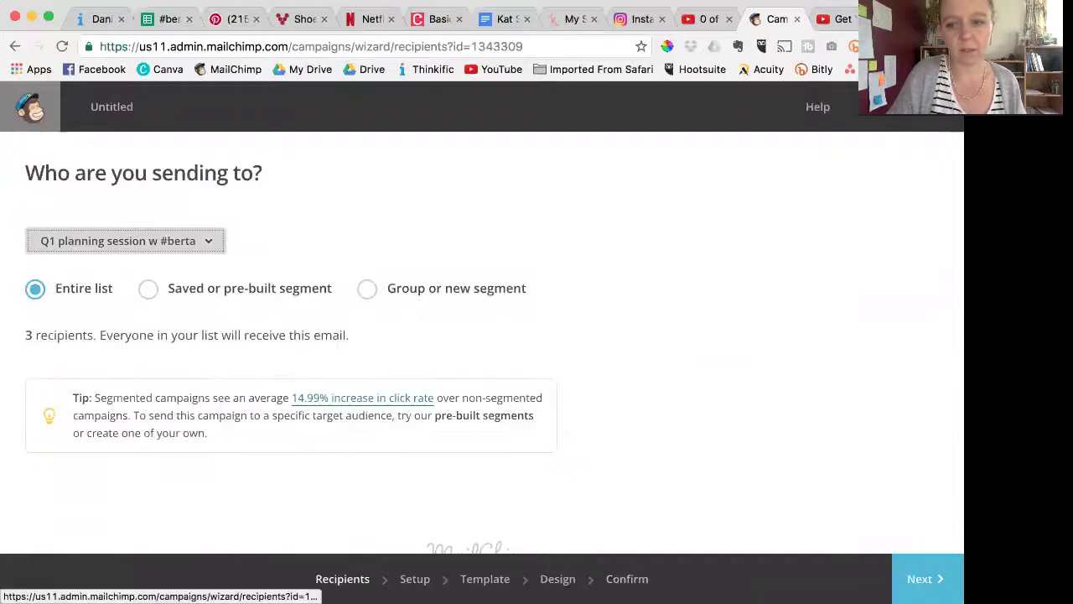
left_click(922, 579)
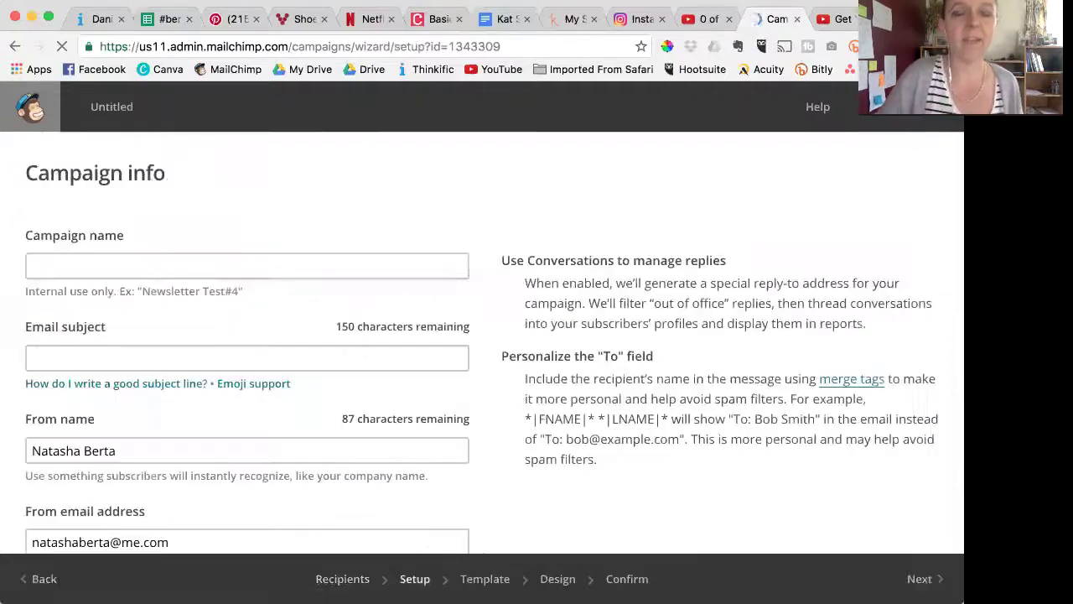
left_click(440, 265)
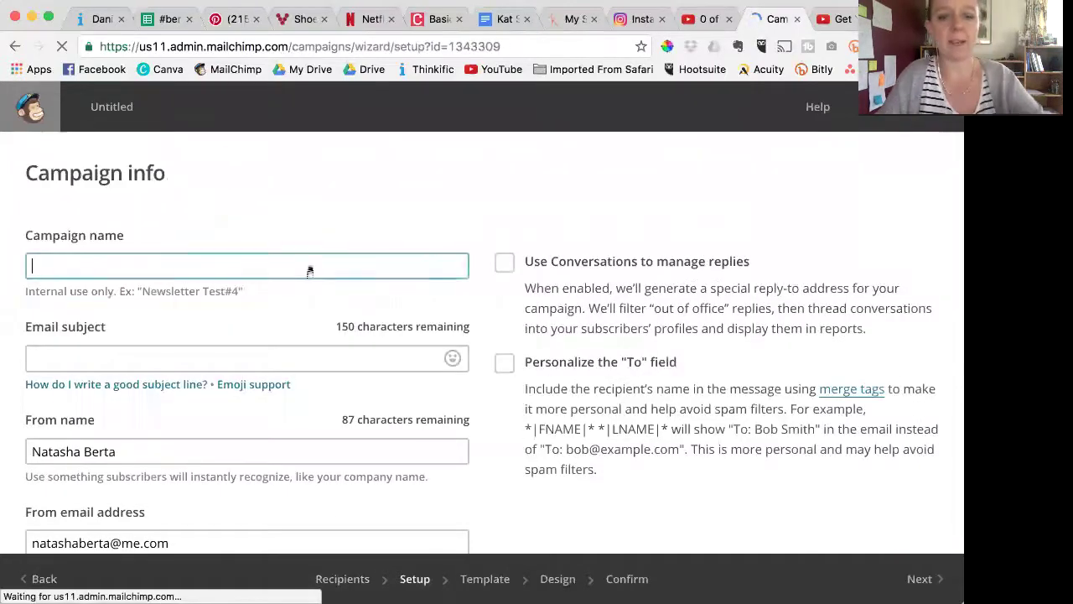
type("GDG")
left_click(225, 359)
type("GDG")
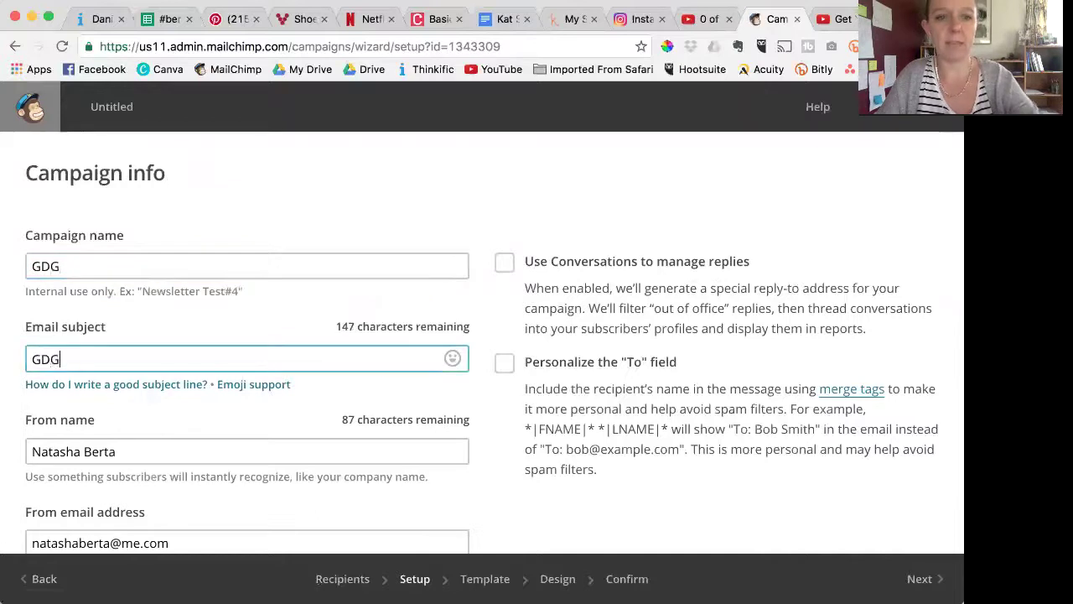
mouse_move(253, 384)
left_click(922, 578)
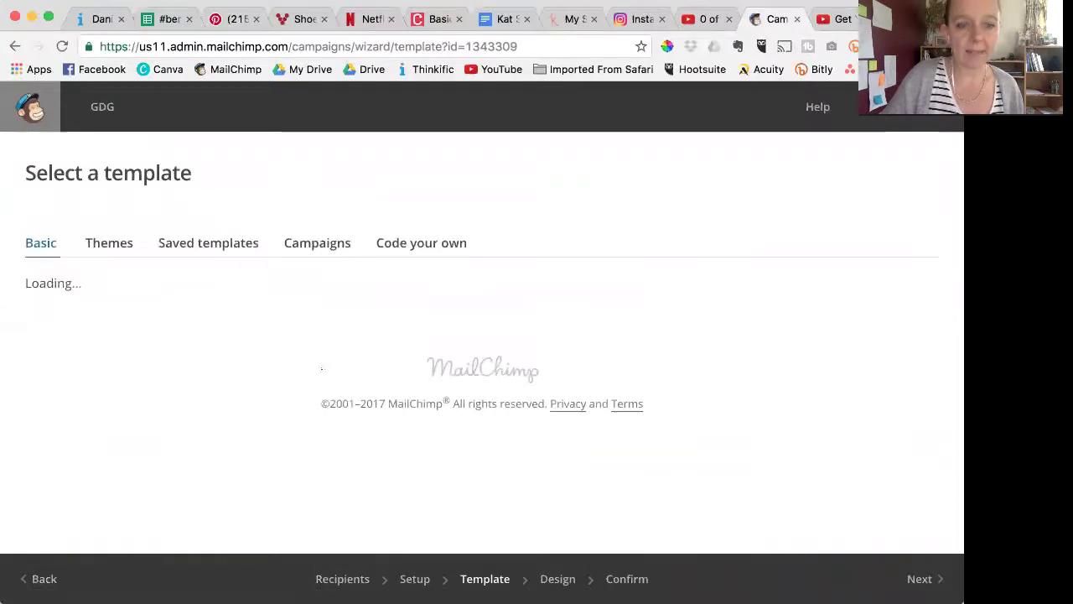
- Pick the 'main list selfie header' template from Saved templates for the GDG campaign
left_click(194, 251)
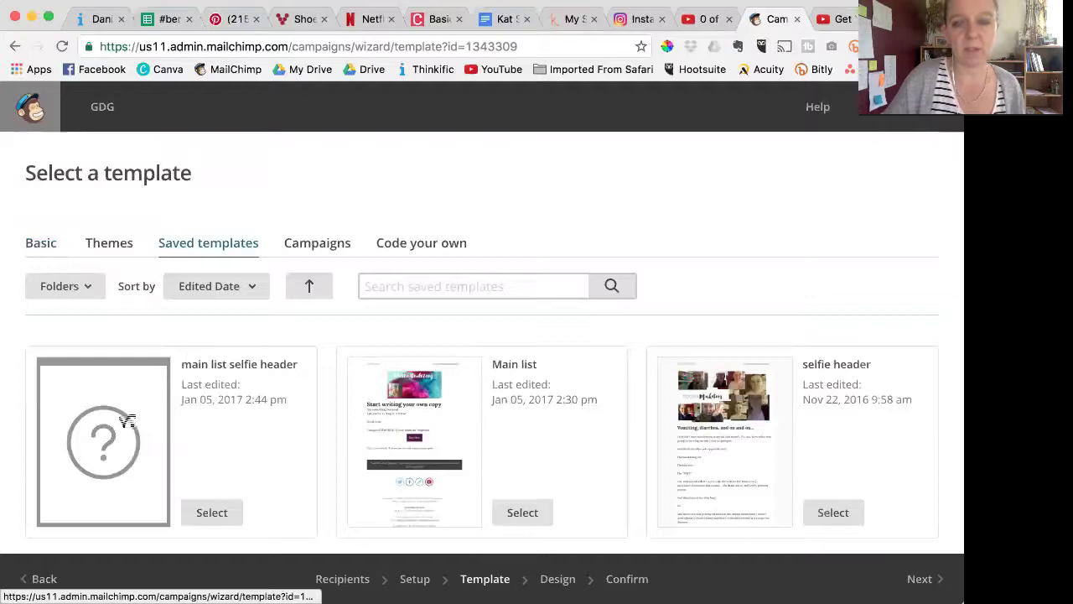
left_click(212, 512)
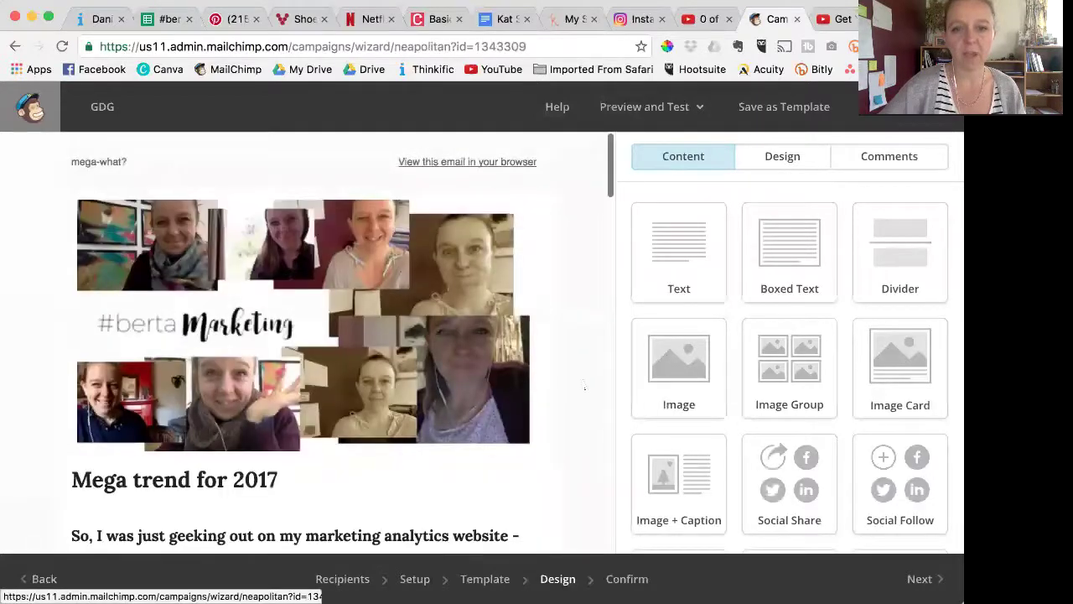
scroll(584, 386, "down", 15)
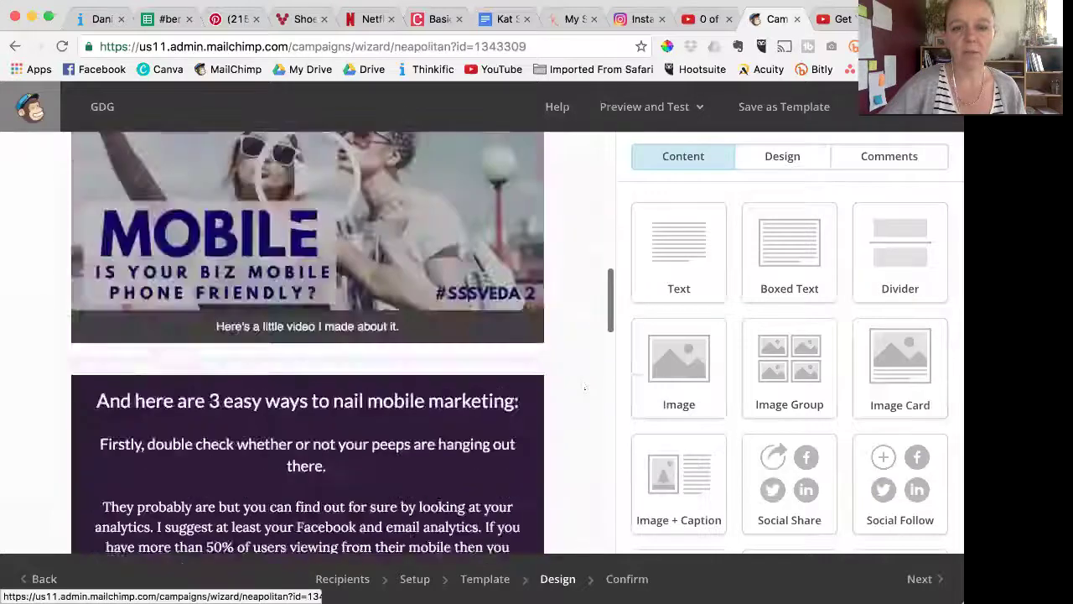
scroll(584, 386, "up", 15)
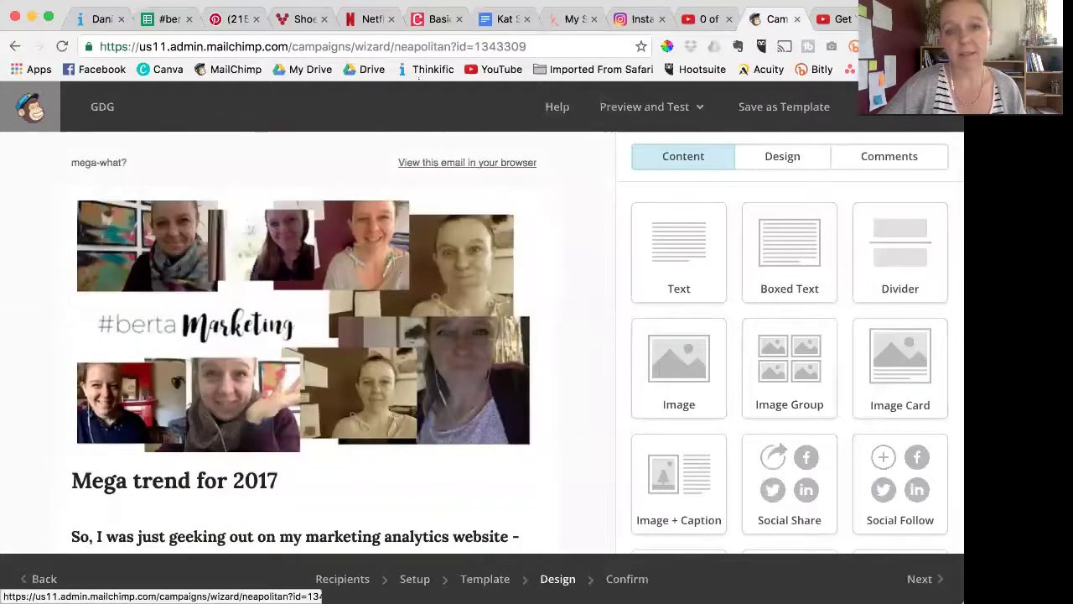
scroll(427, 363, "down", 8)
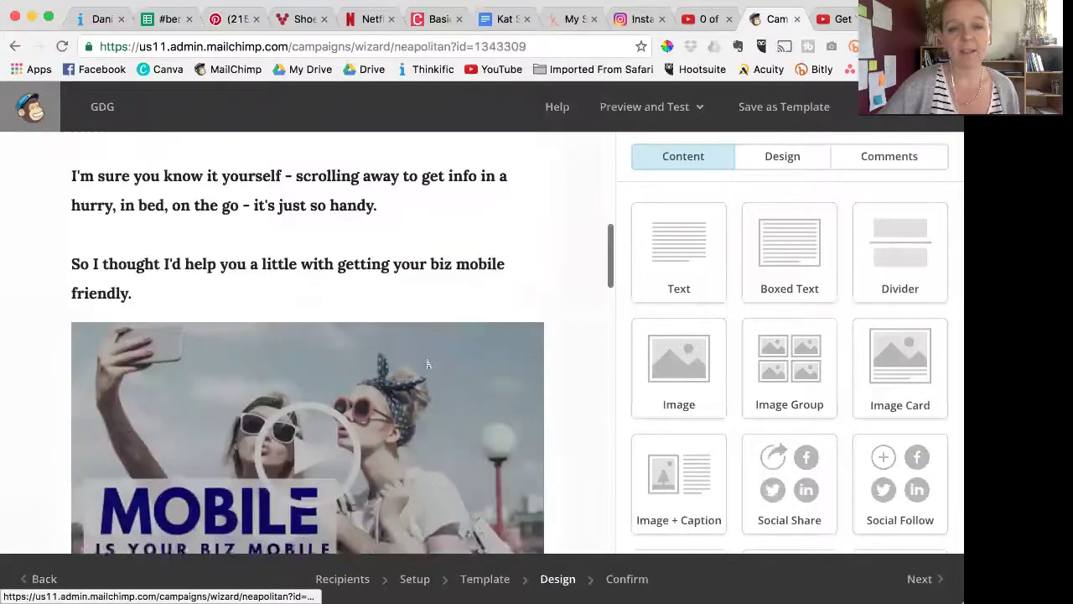
scroll(427, 363, "down", 2)
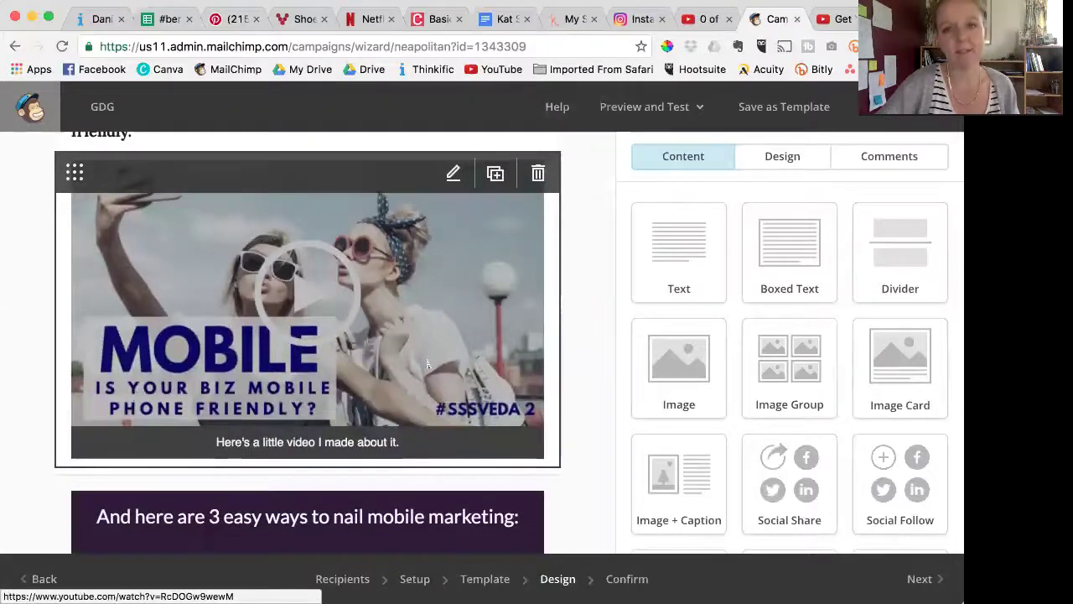